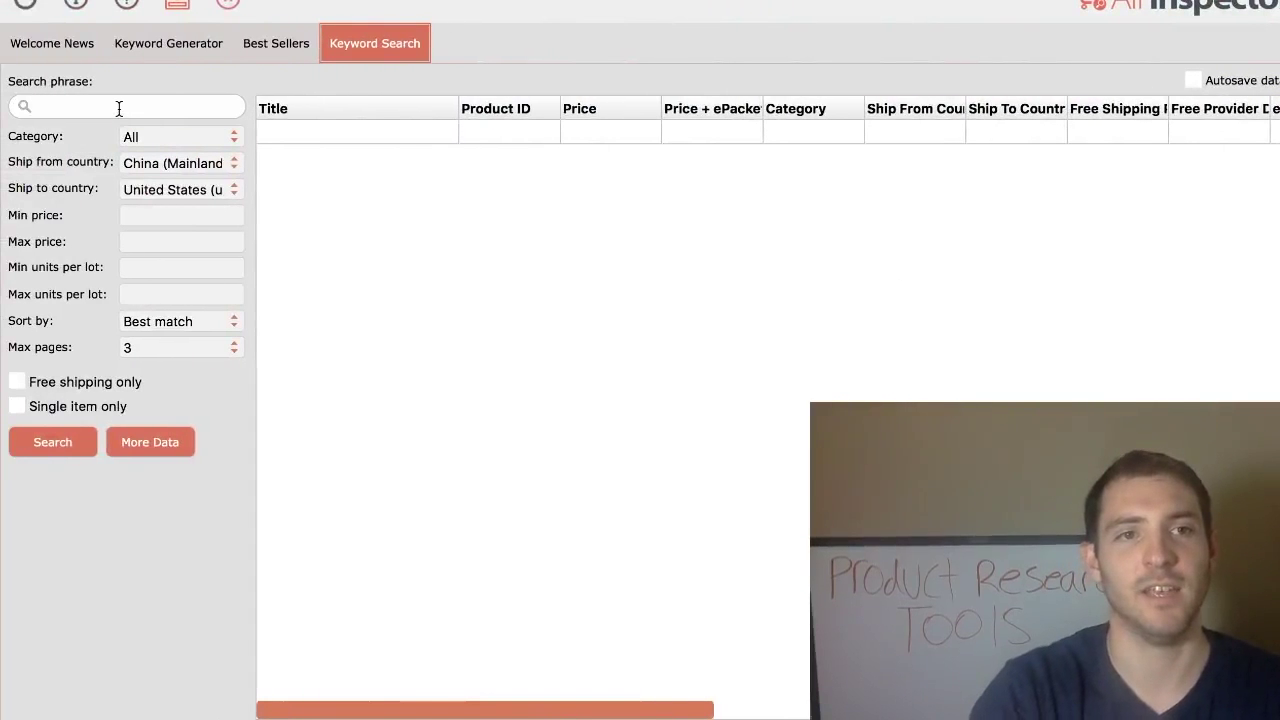
Enter the keyword 'power lifting belt' with a price range of 0 to 20
click(119, 109)
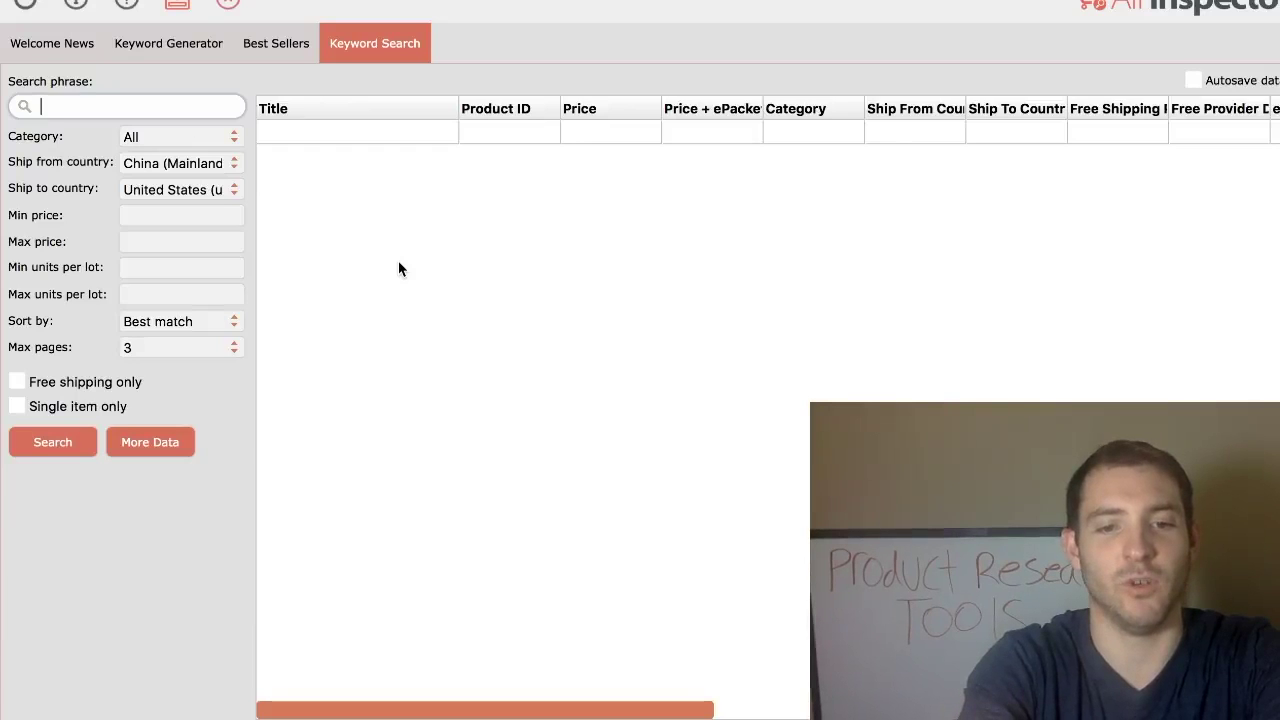
text(p)
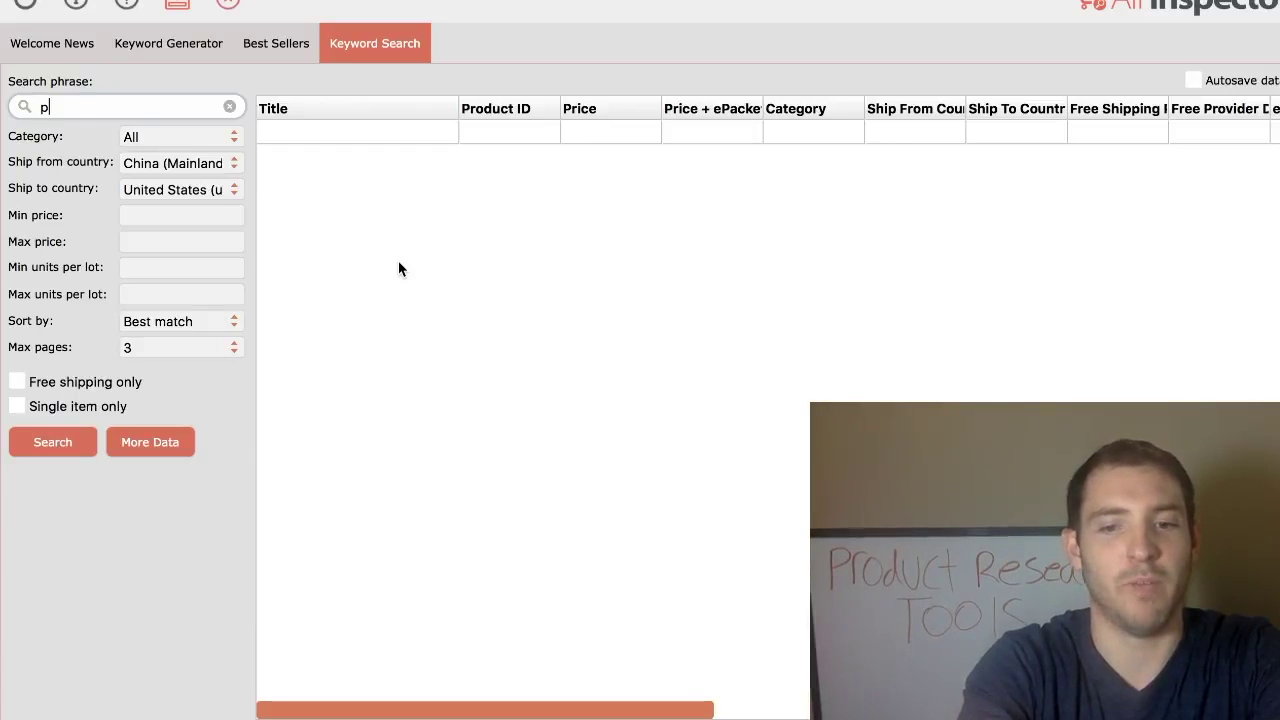
text(ower lifting )
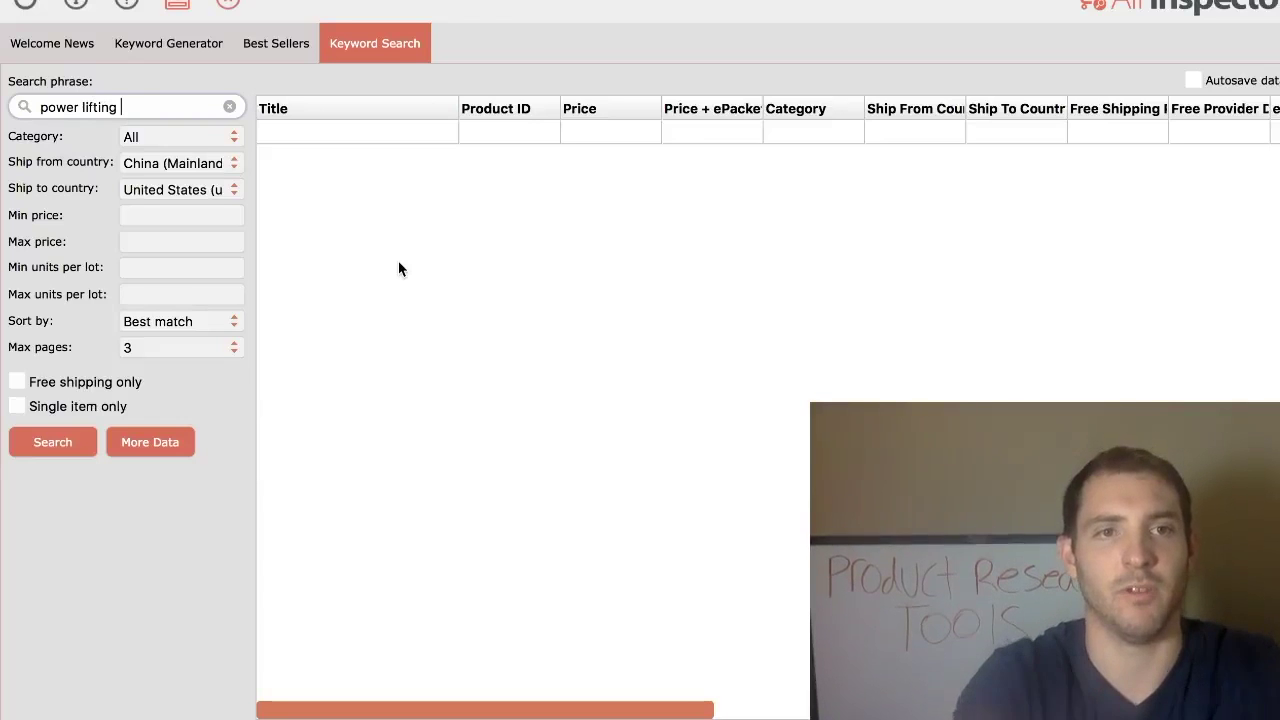
text(belt)
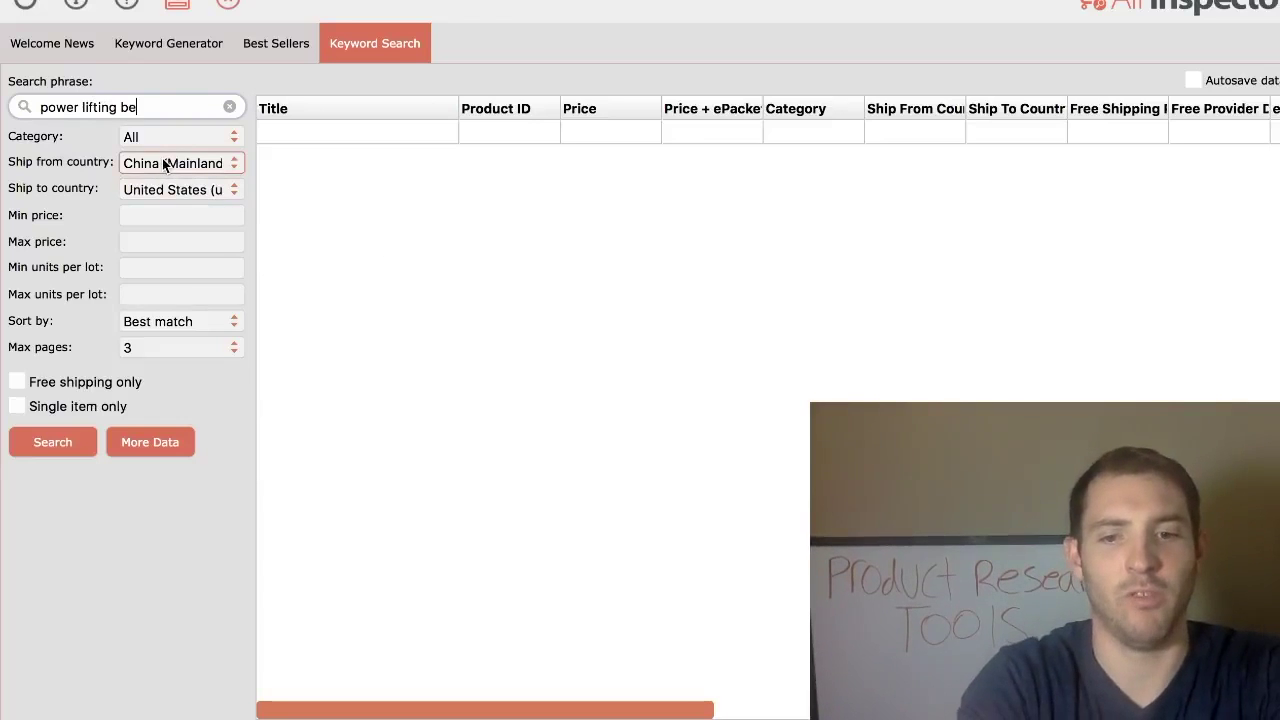
click(159, 218)
text(0)
click(154, 241)
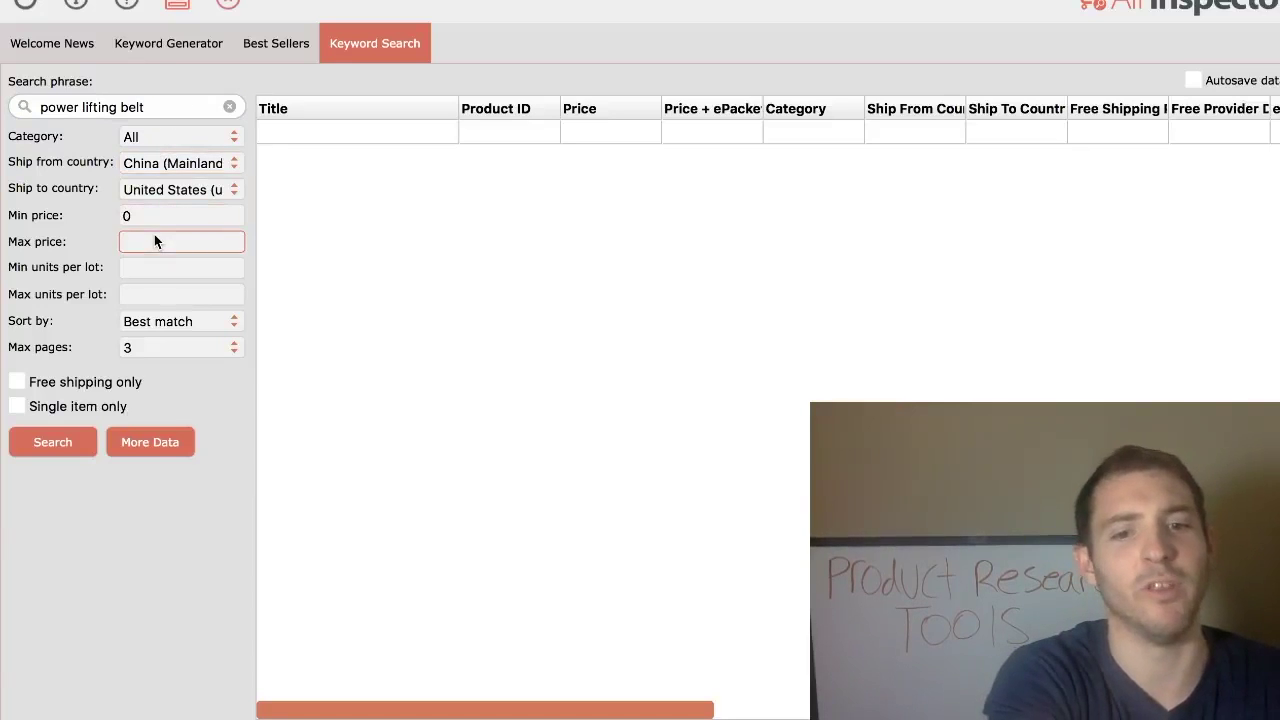
Sort by orders across up to 5 pages, limited to free shipping and single items, and search
click(169, 320)
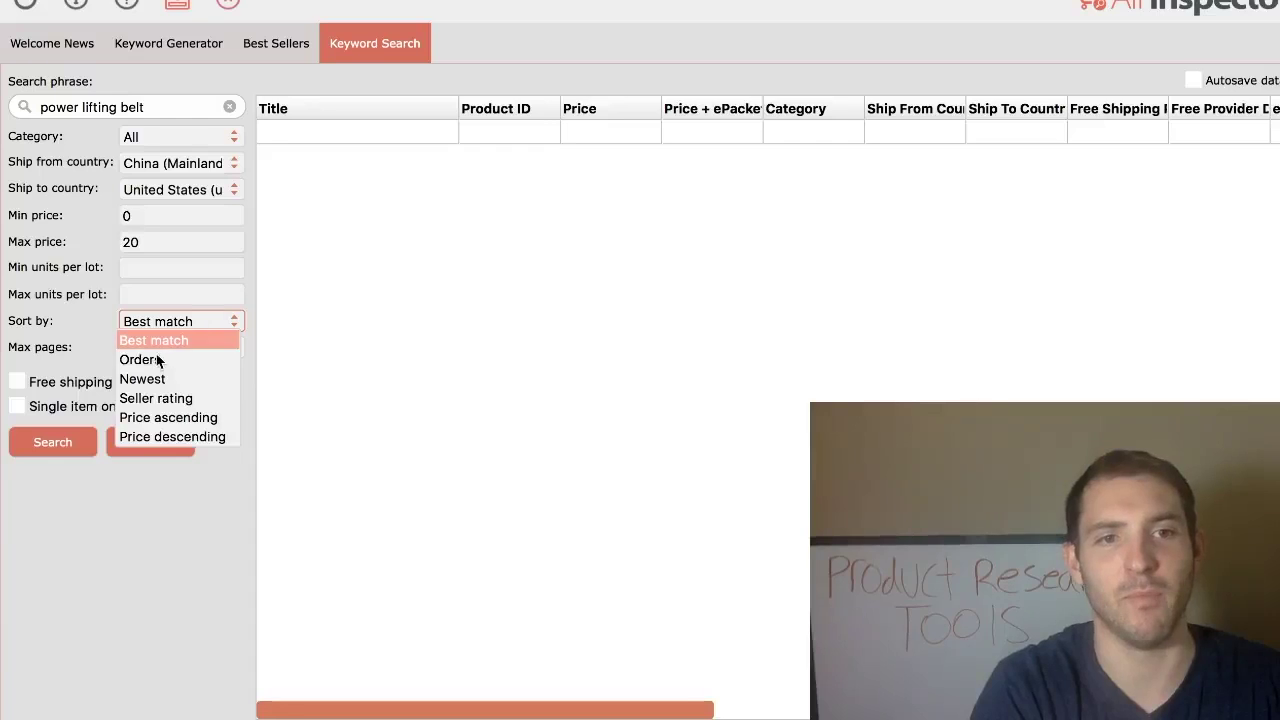
click(165, 359)
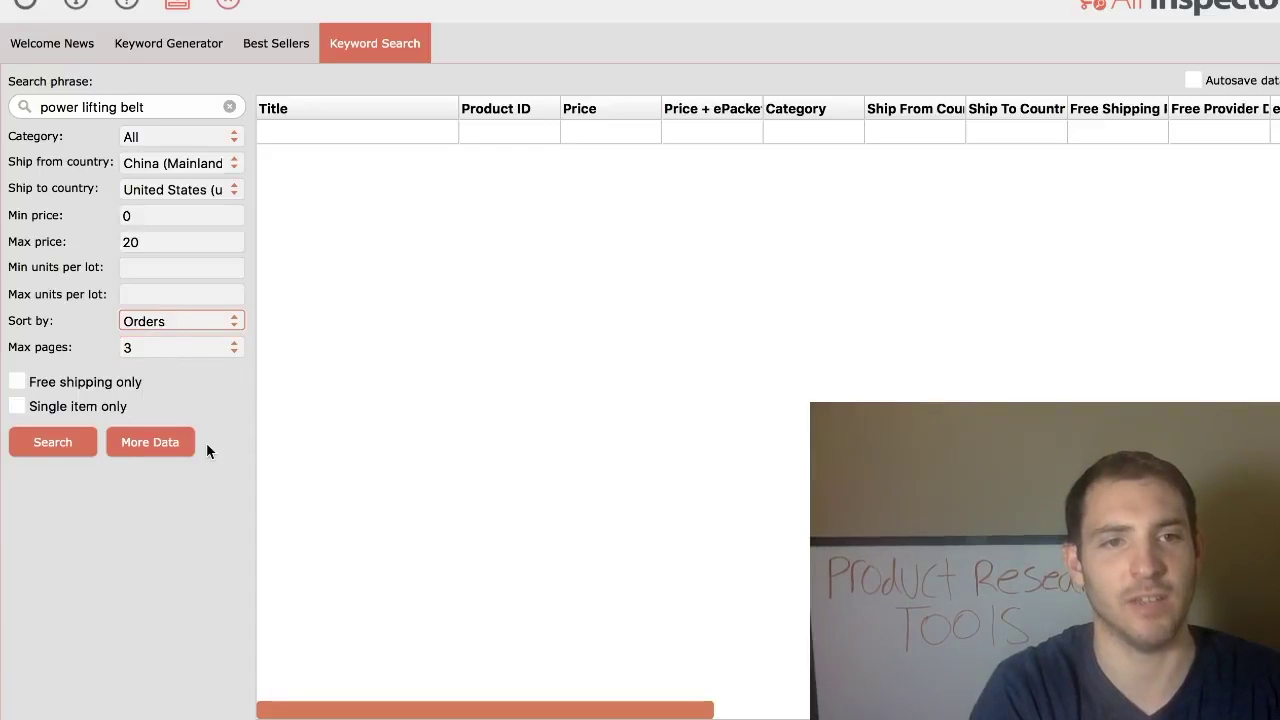
click(139, 350)
click(140, 425)
click(17, 382)
click(17, 406)
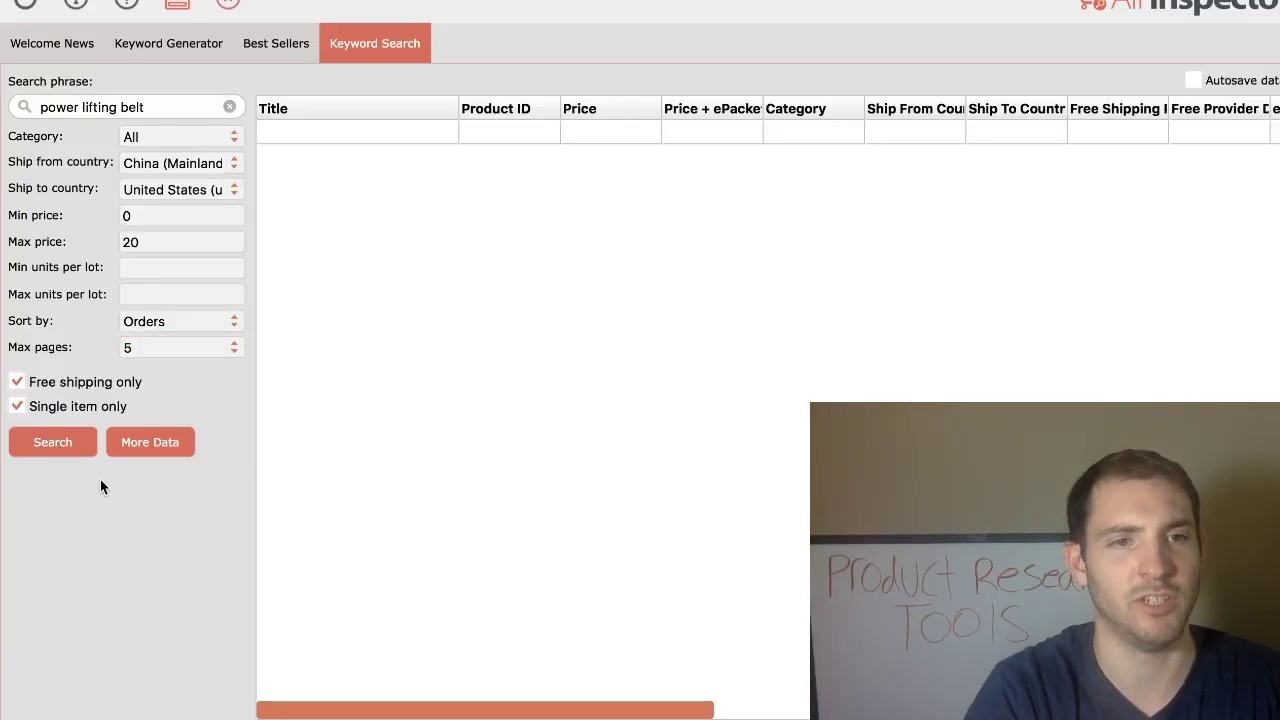
click(53, 442)
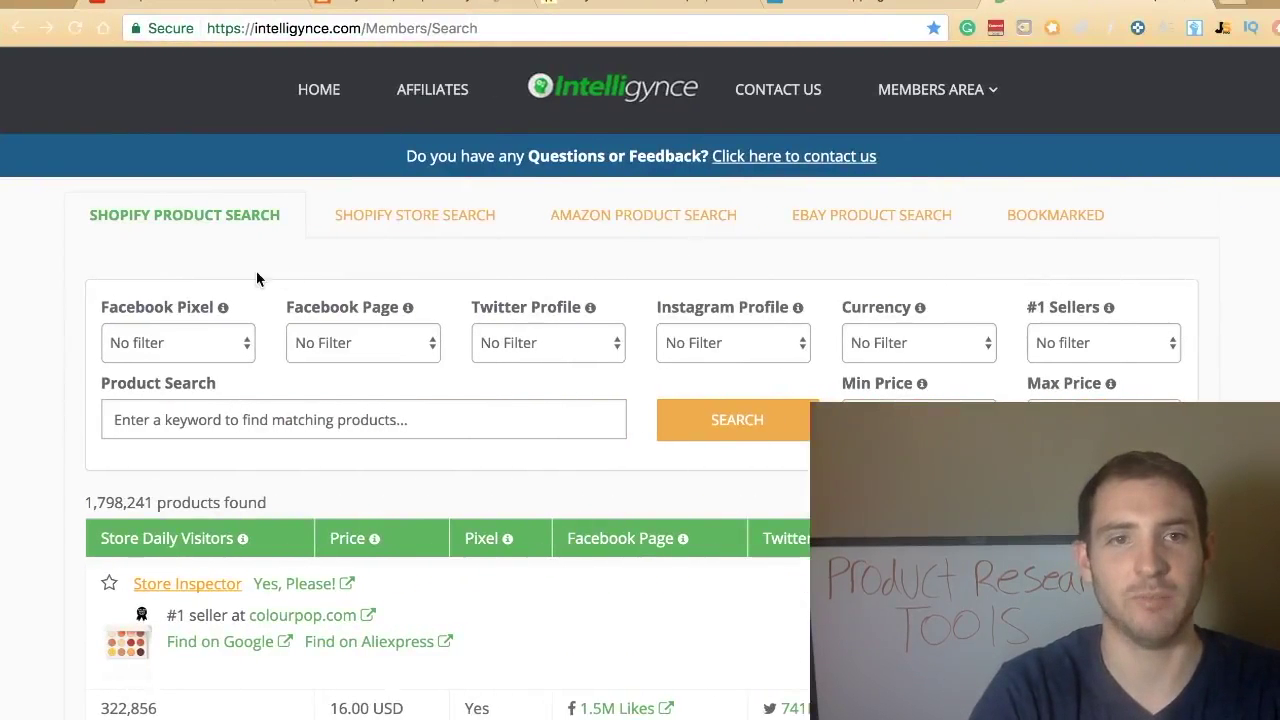
Set the filters to Facebook Pixel Yes, Facebook Page > 1K Likes, Currency USD and #1 Sellers Yes
click(230, 350)
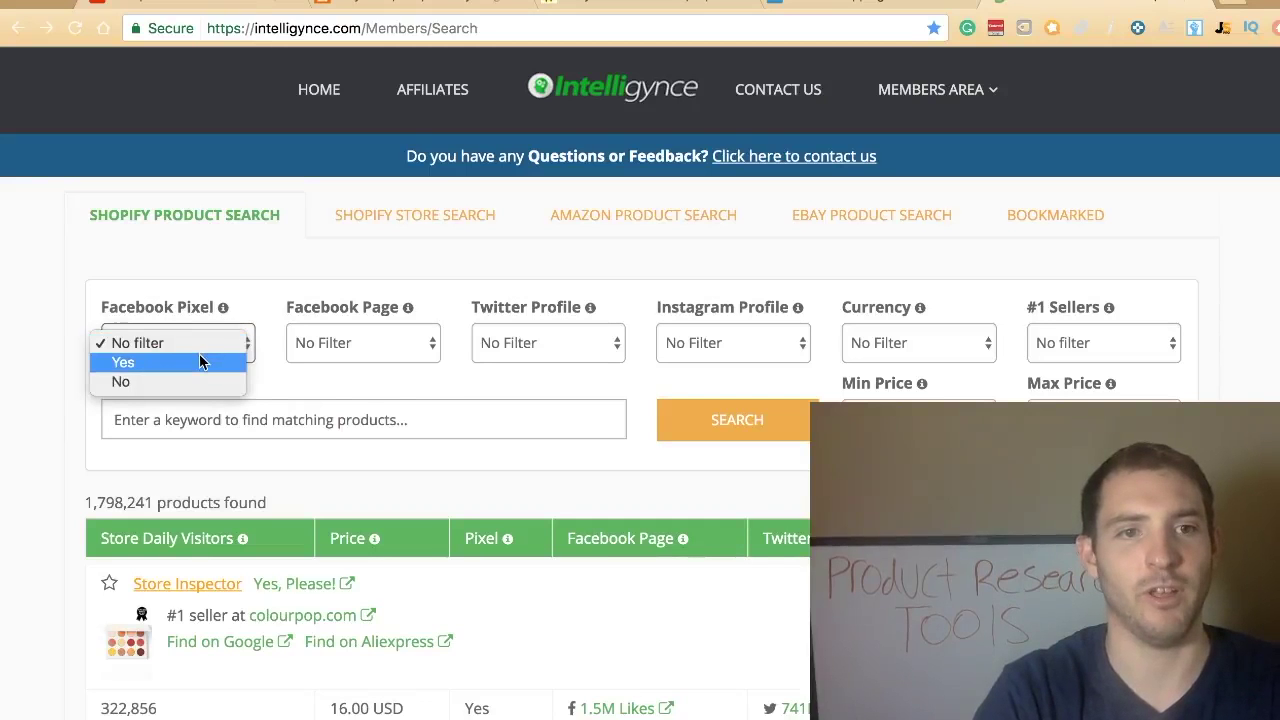
click(198, 355)
click(321, 360)
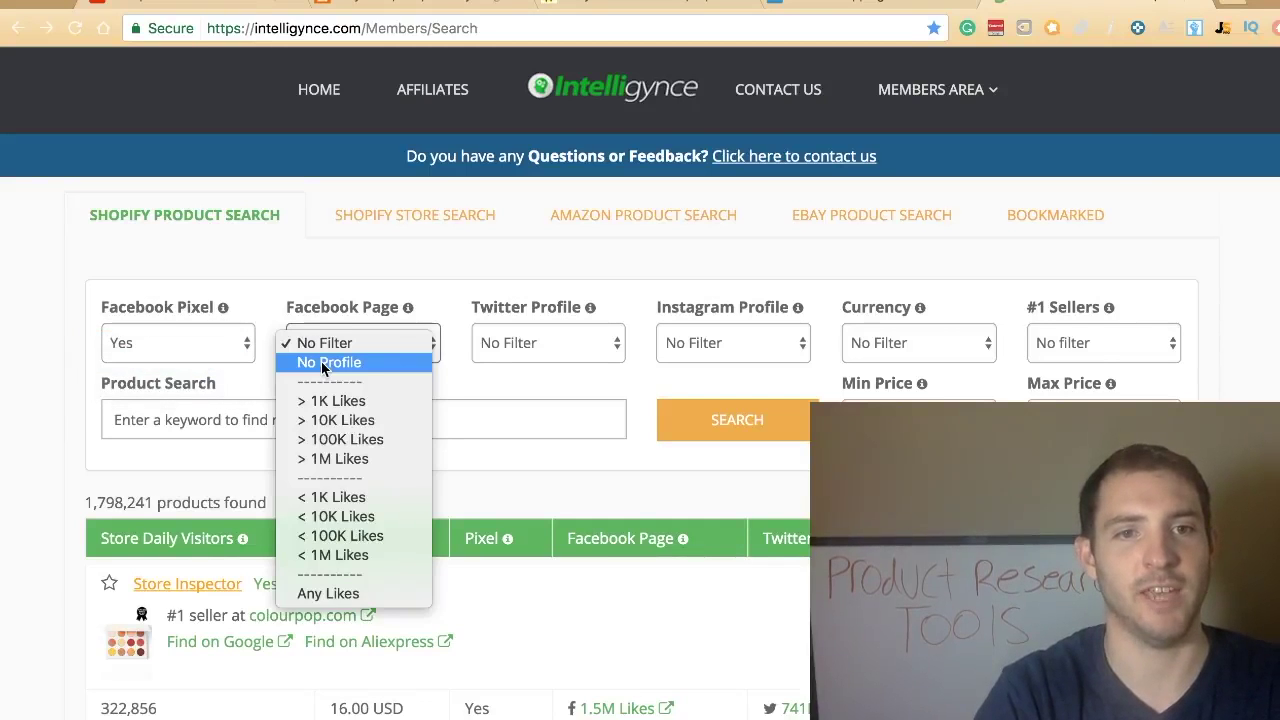
click(362, 404)
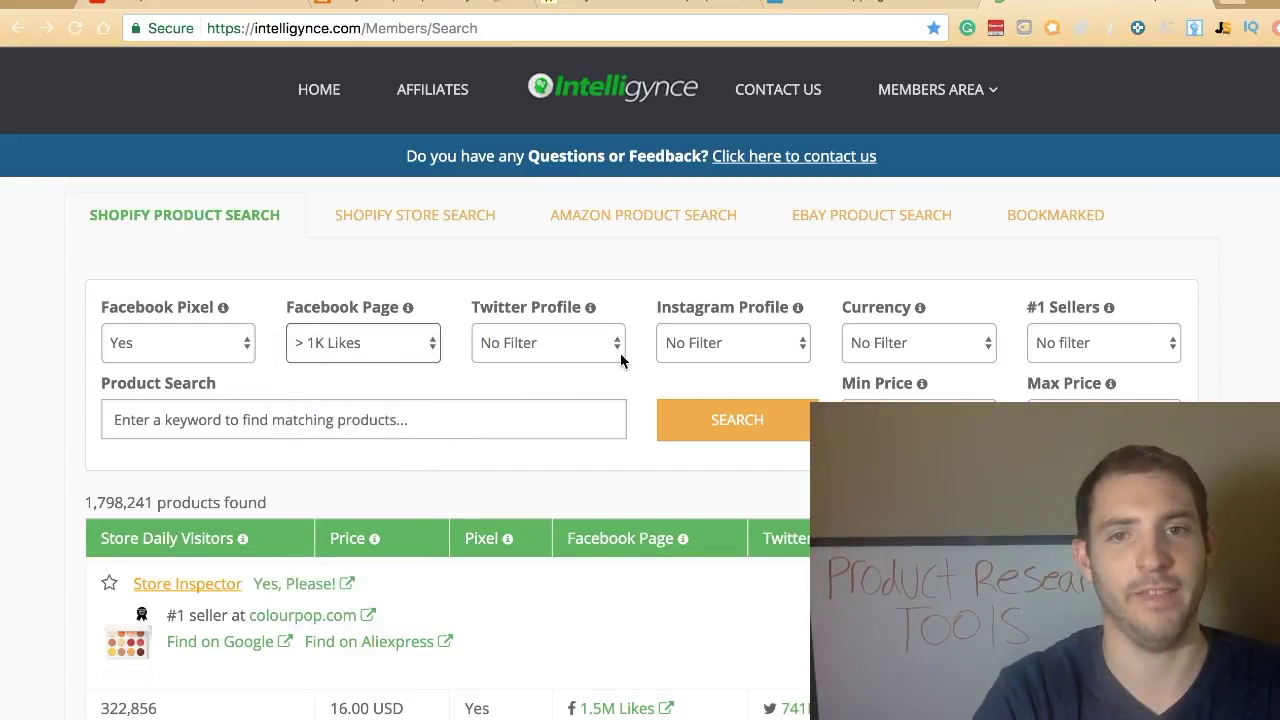
click(870, 344)
click(866, 362)
click(1036, 343)
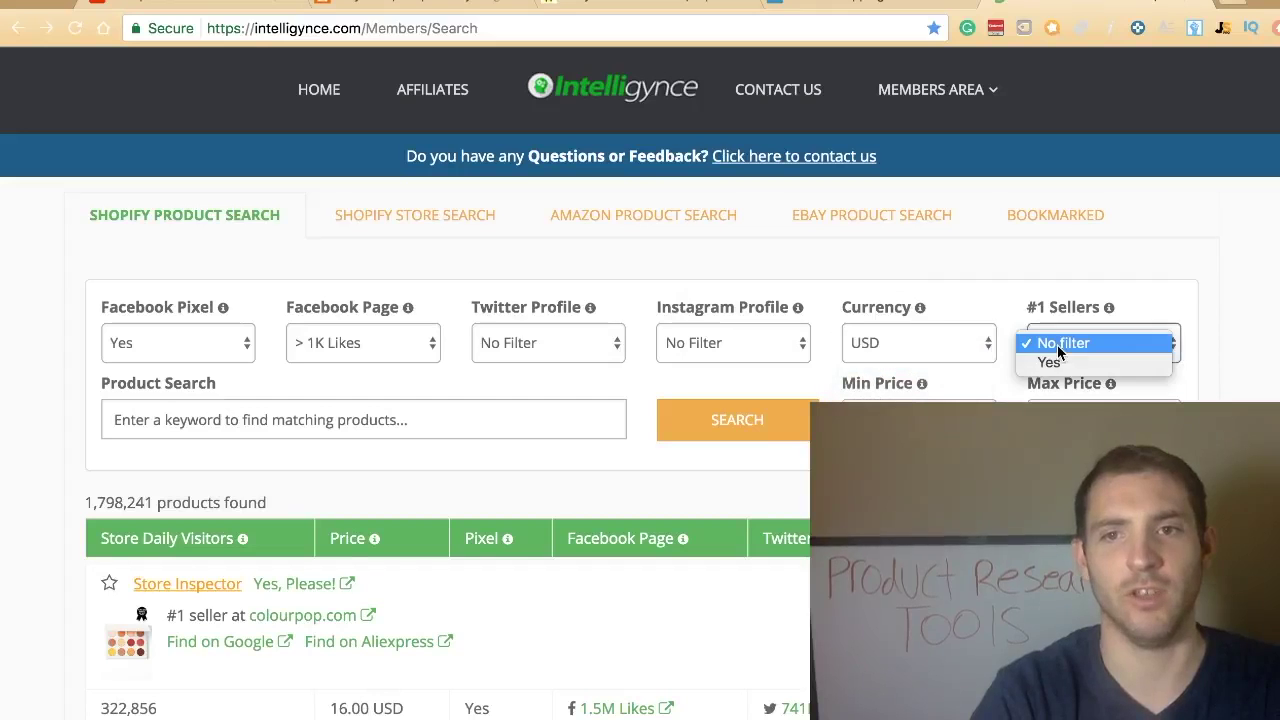
click(1054, 362)
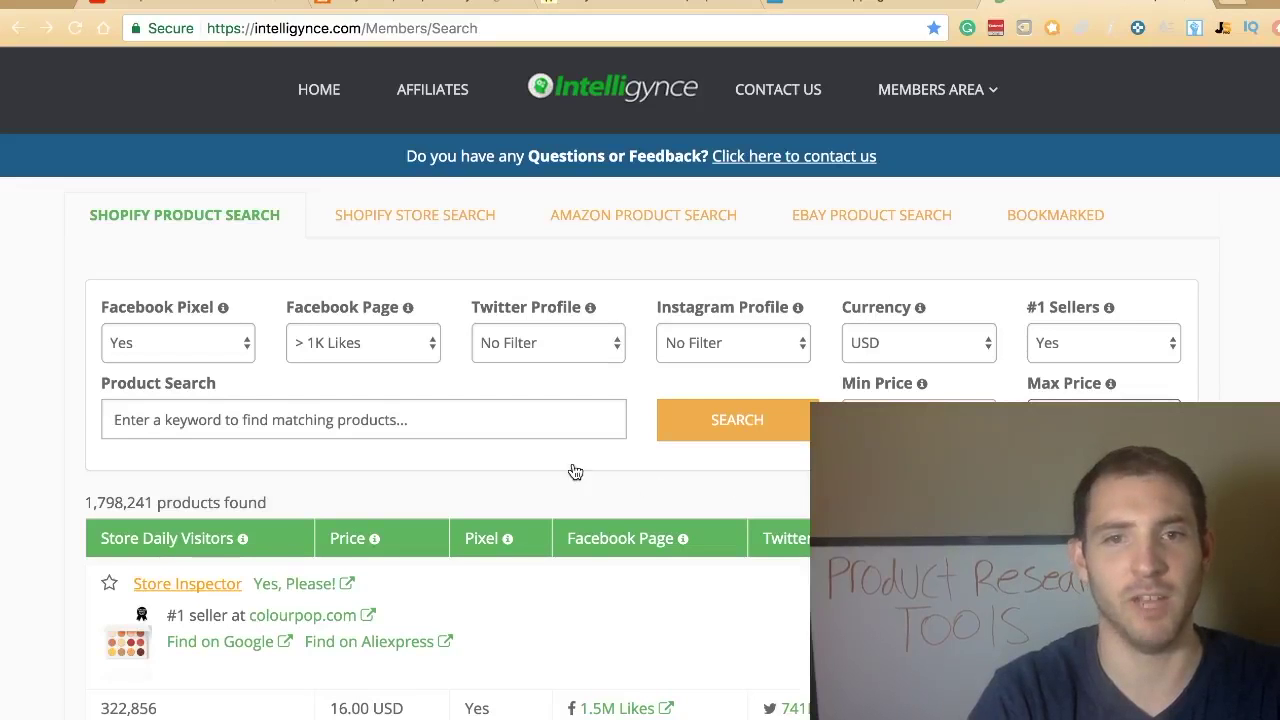
click(413, 414)
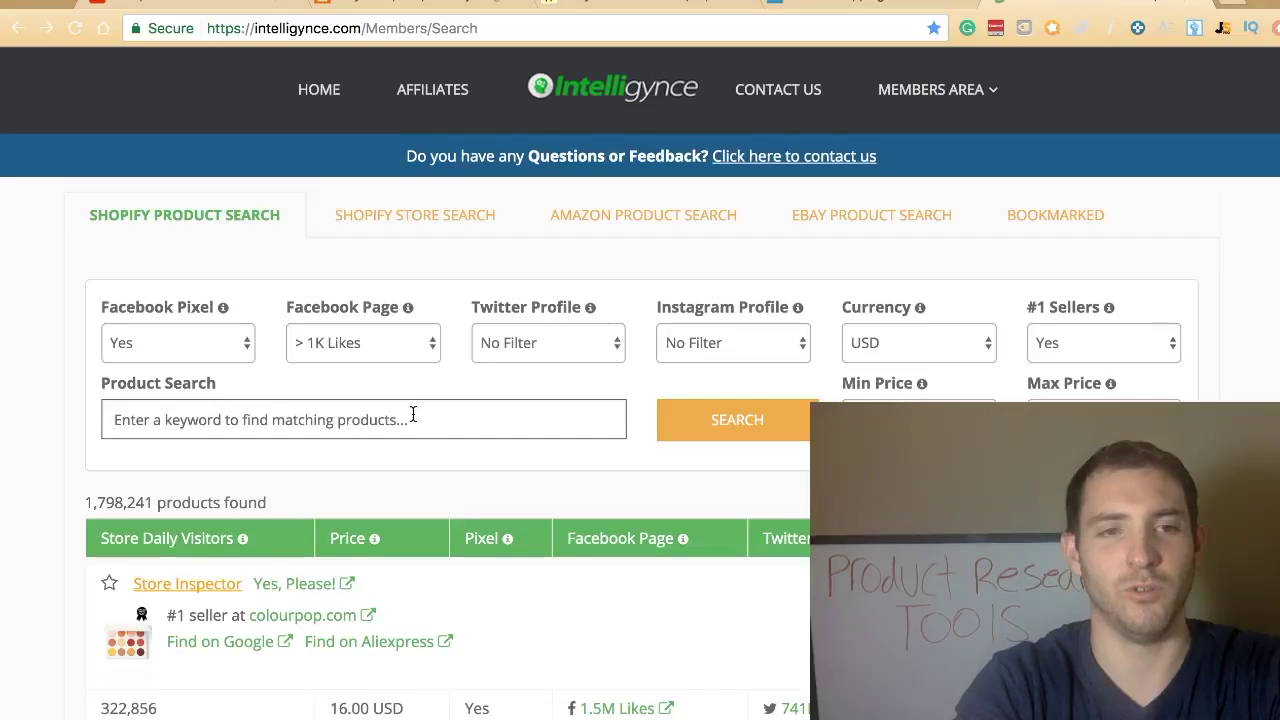
Search for 'powerlifting belt', then broaden the keyword to just 'powerlifting'
text(power)
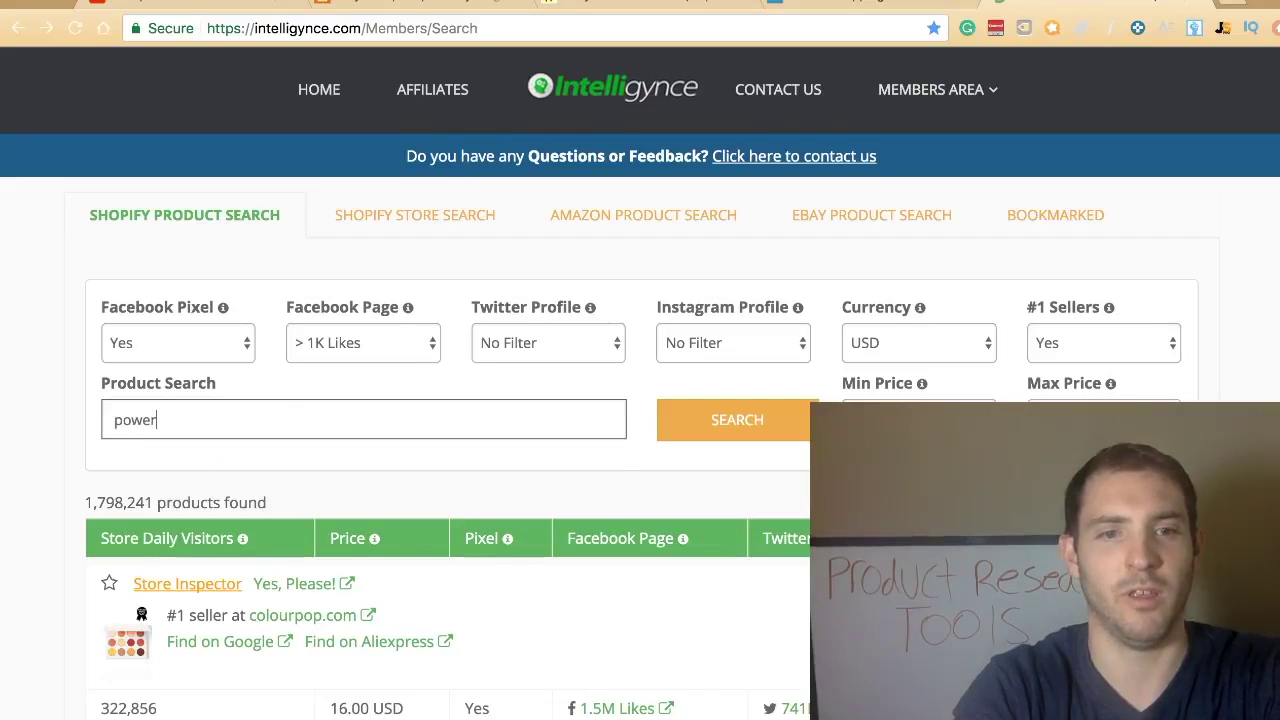
text(liftin)
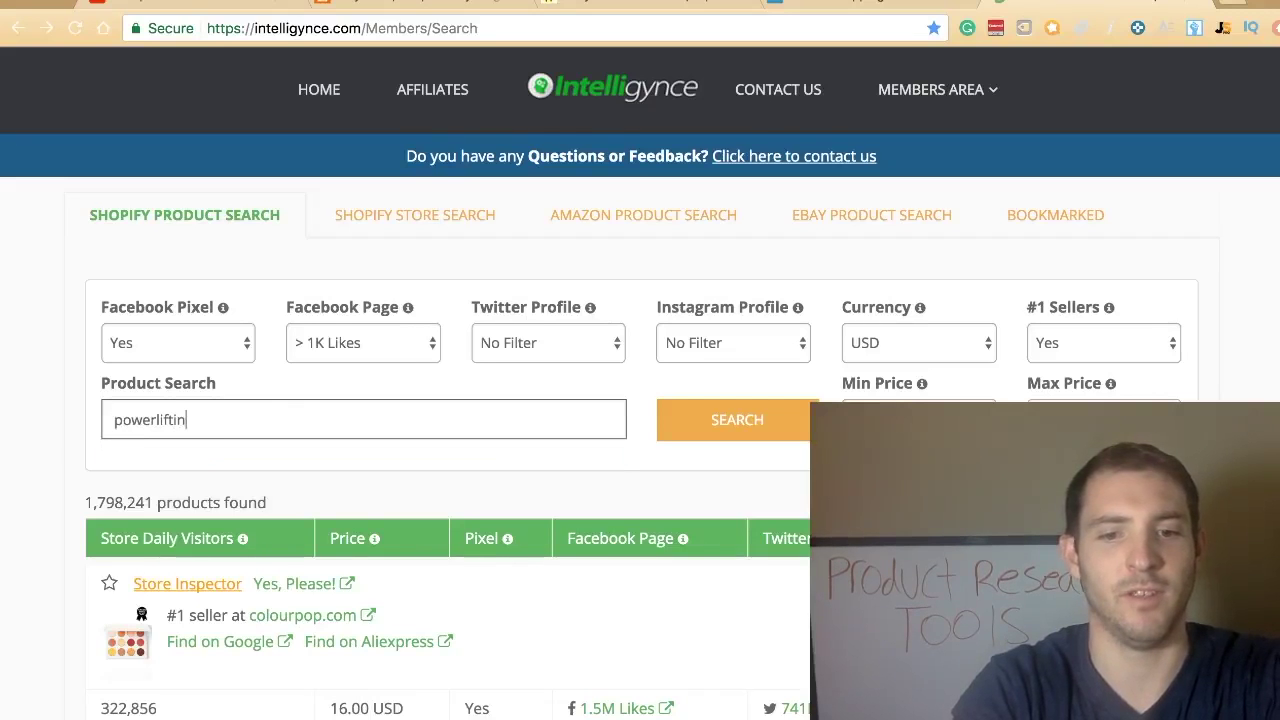
text(g belt)
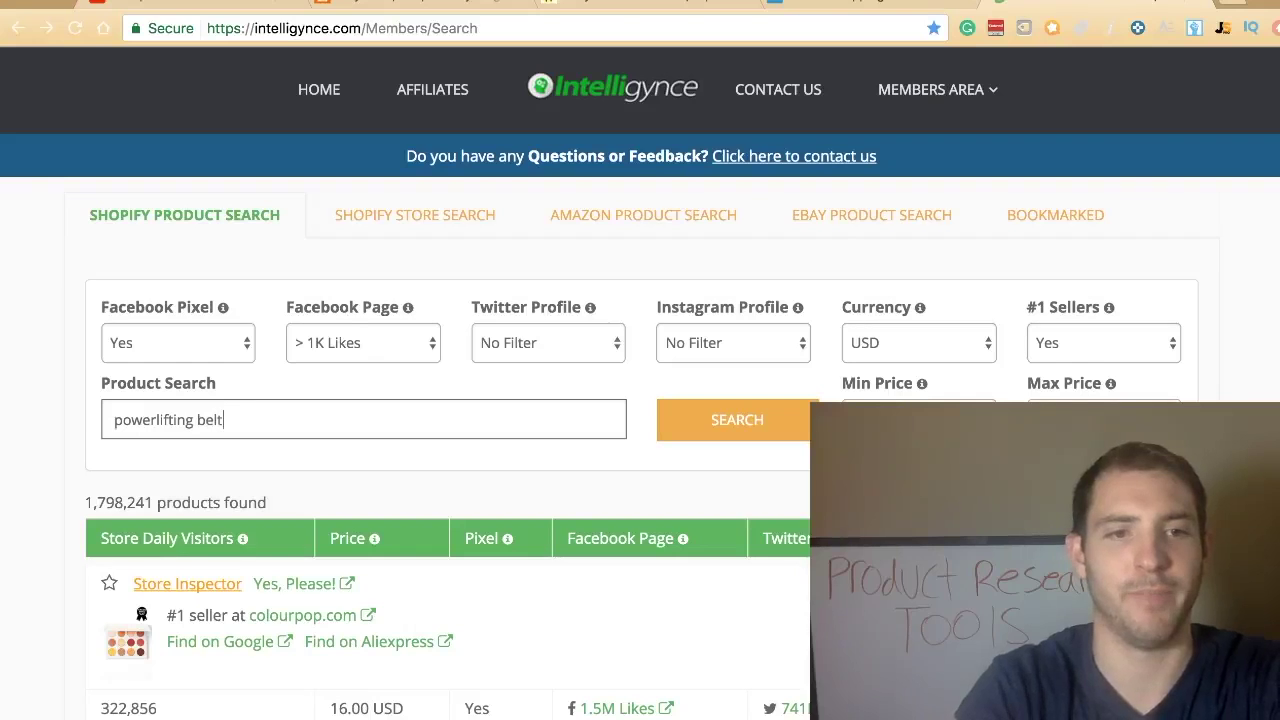
key(Return)
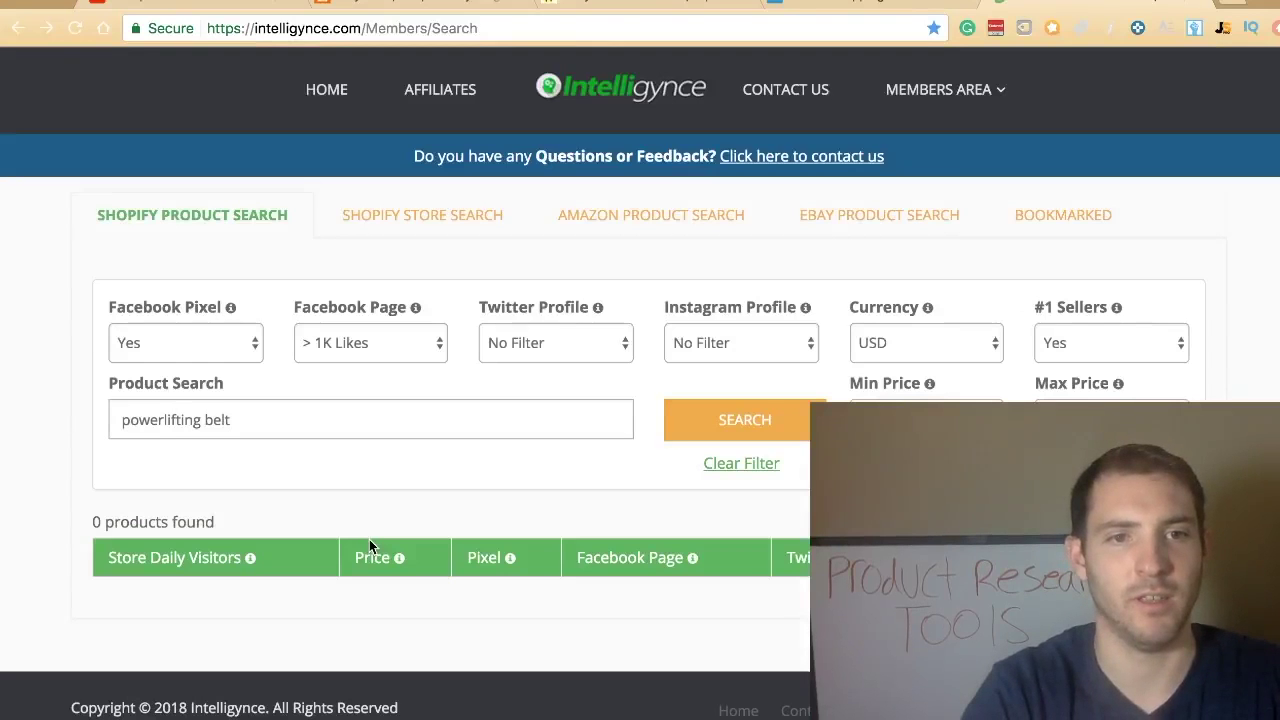
click(260, 420)
key(BackSpace)
key(BackSpace)
key(BackSpace)
key(BackSpace)
key(Return)
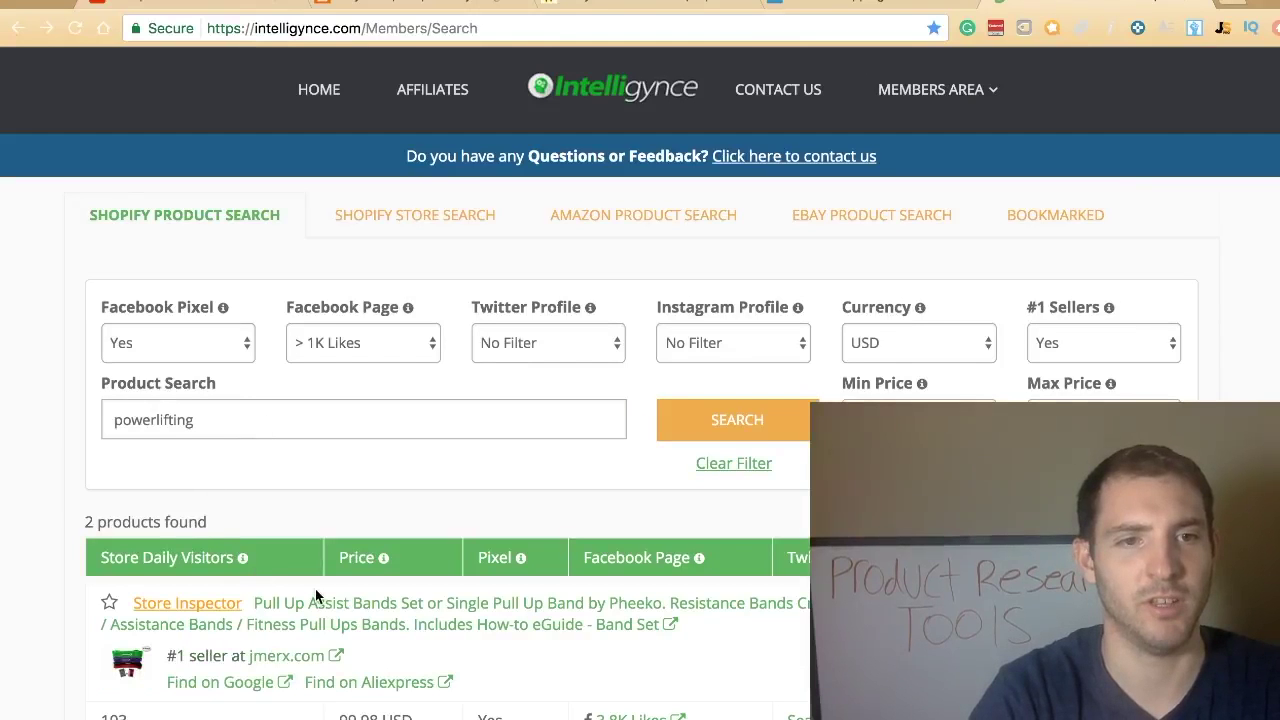
Review the 2 powerlifting results, priced at 99.98 and 55.00 USD
scroll(260, 500, down, 2)
scroll(207, 450, down, 5)
scroll(207, 450, up, 3)
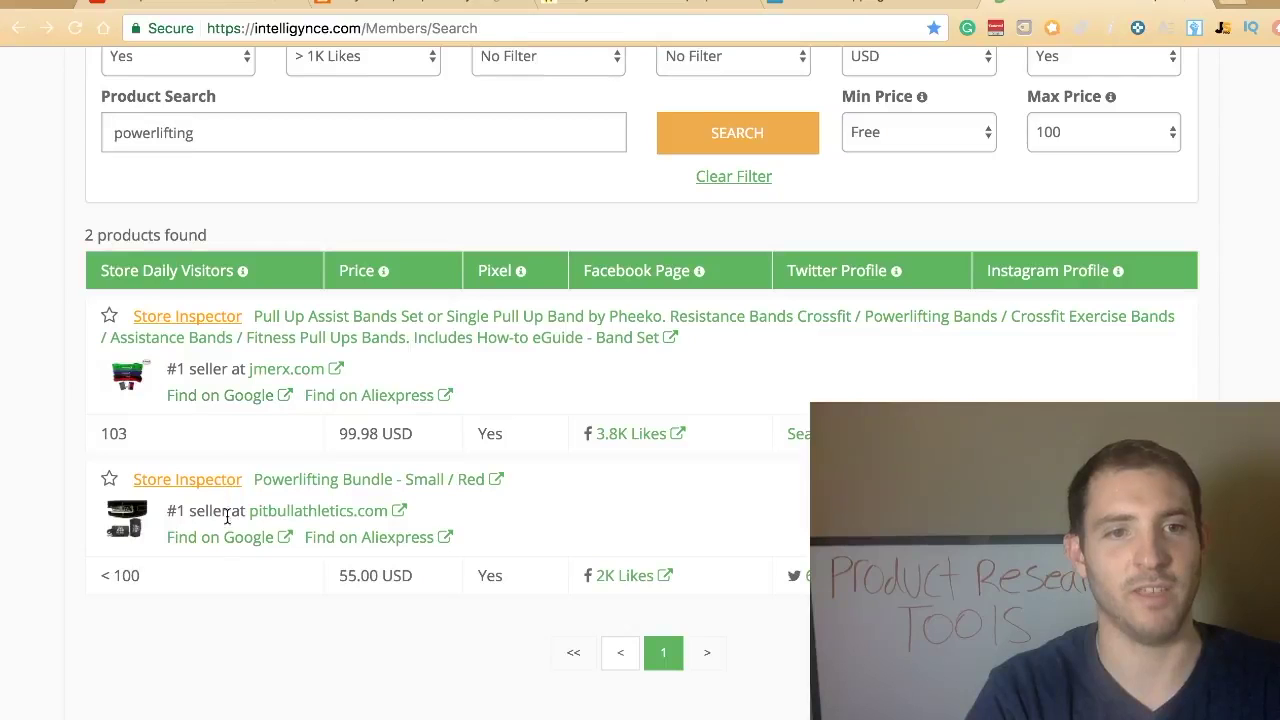
scroll(985, 179, up, 3)
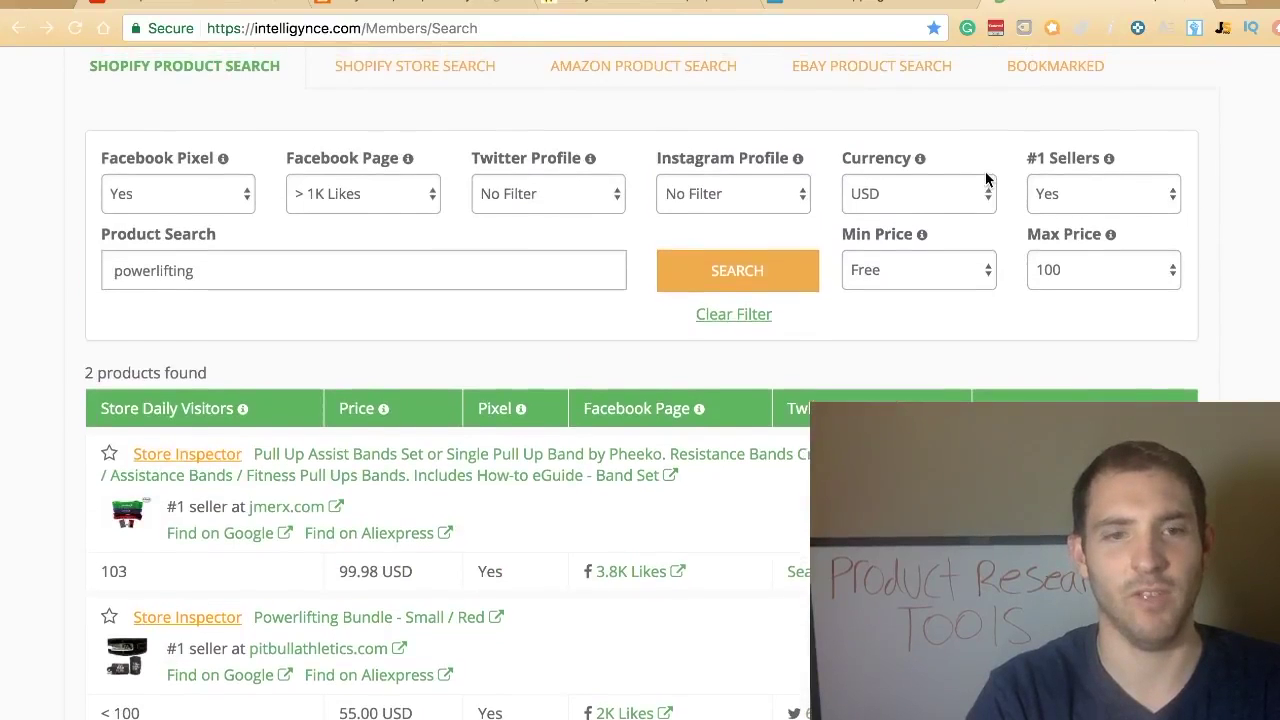
scroll(985, 179, down, 2)
scroll(985, 179, up, 2)
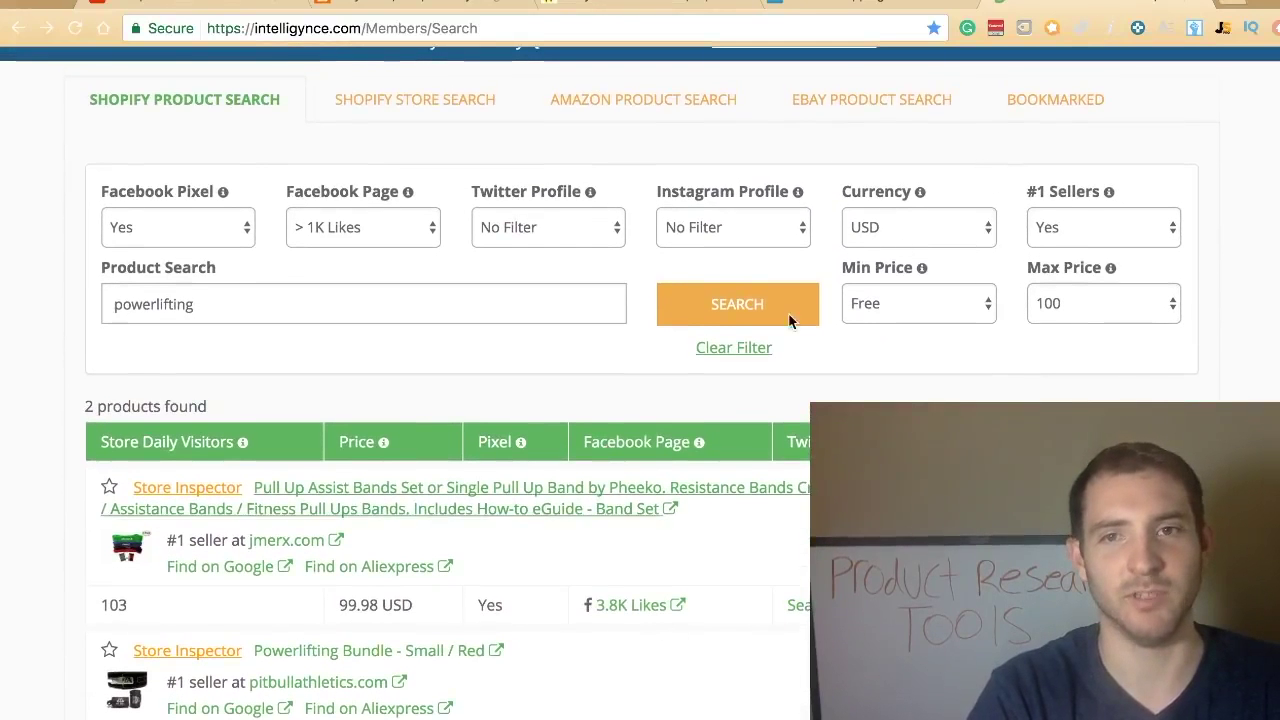
click(1055, 235)
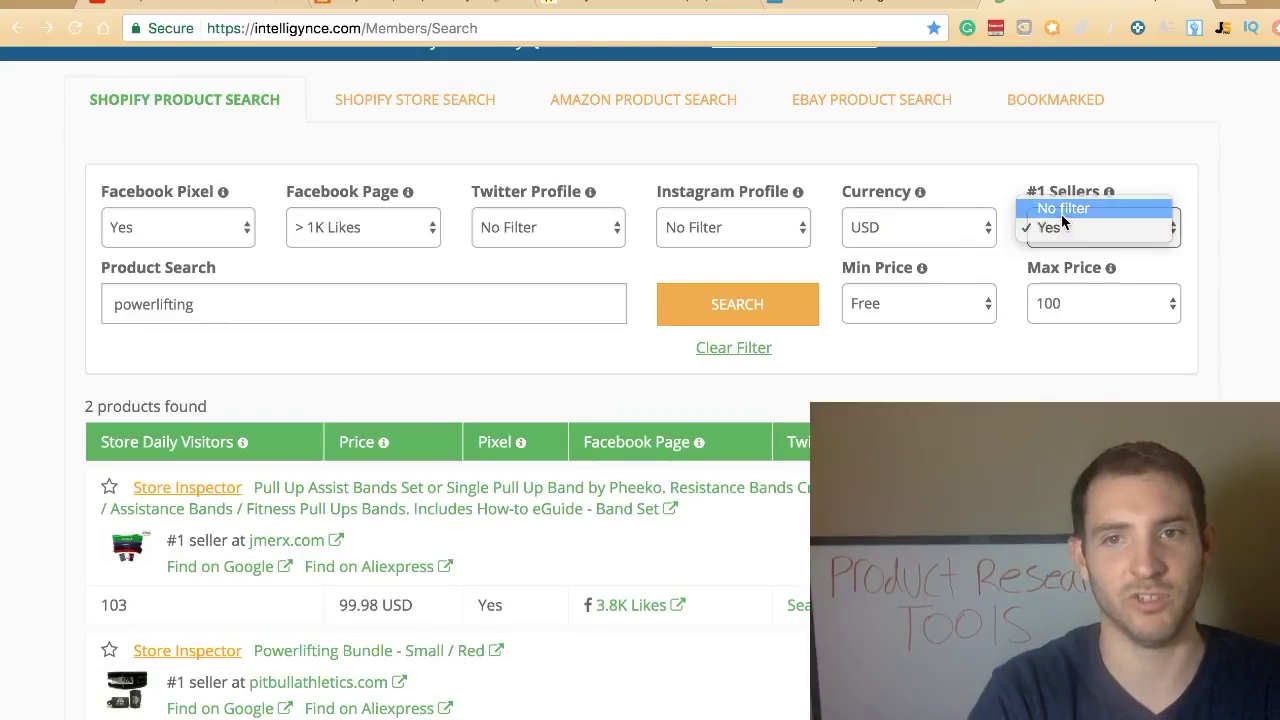
Set #1 Sellers and Facebook Page to No Filter and rerun the search for 18 products
click(1061, 211)
click(338, 232)
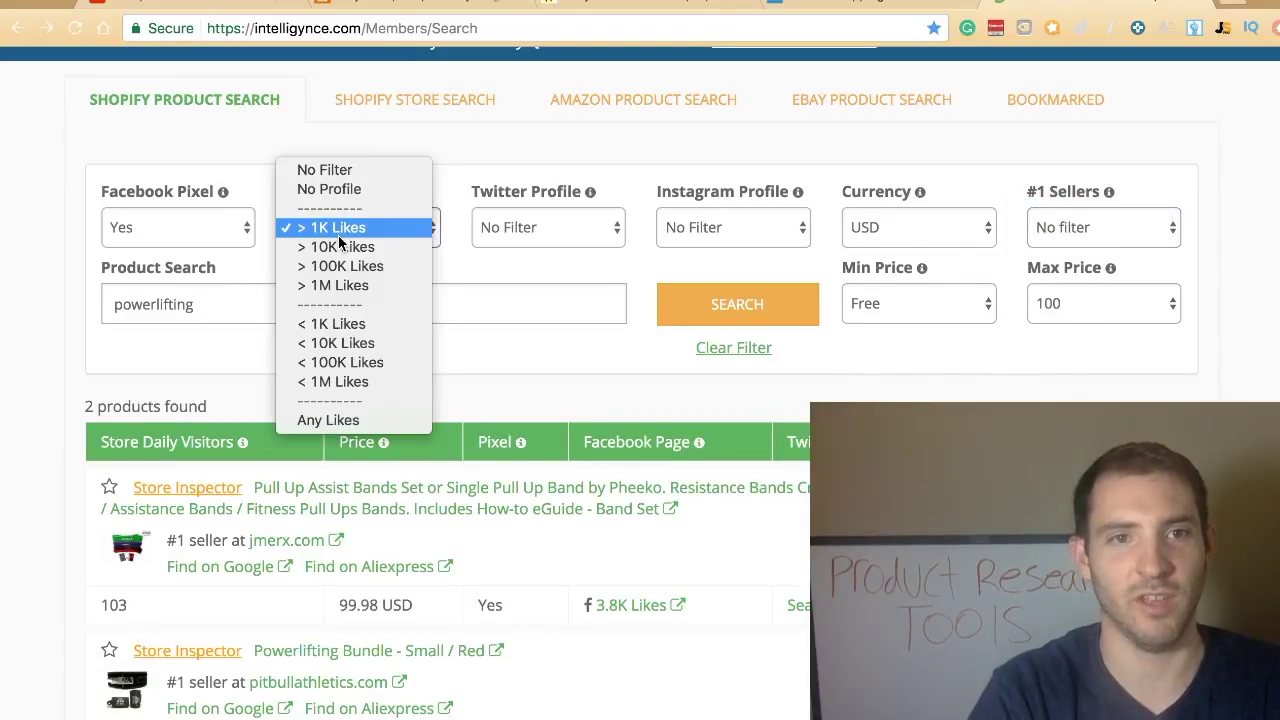
click(325, 170)
click(738, 304)
scroll(583, 510, down, 15)
scroll(584, 511, up, 20)
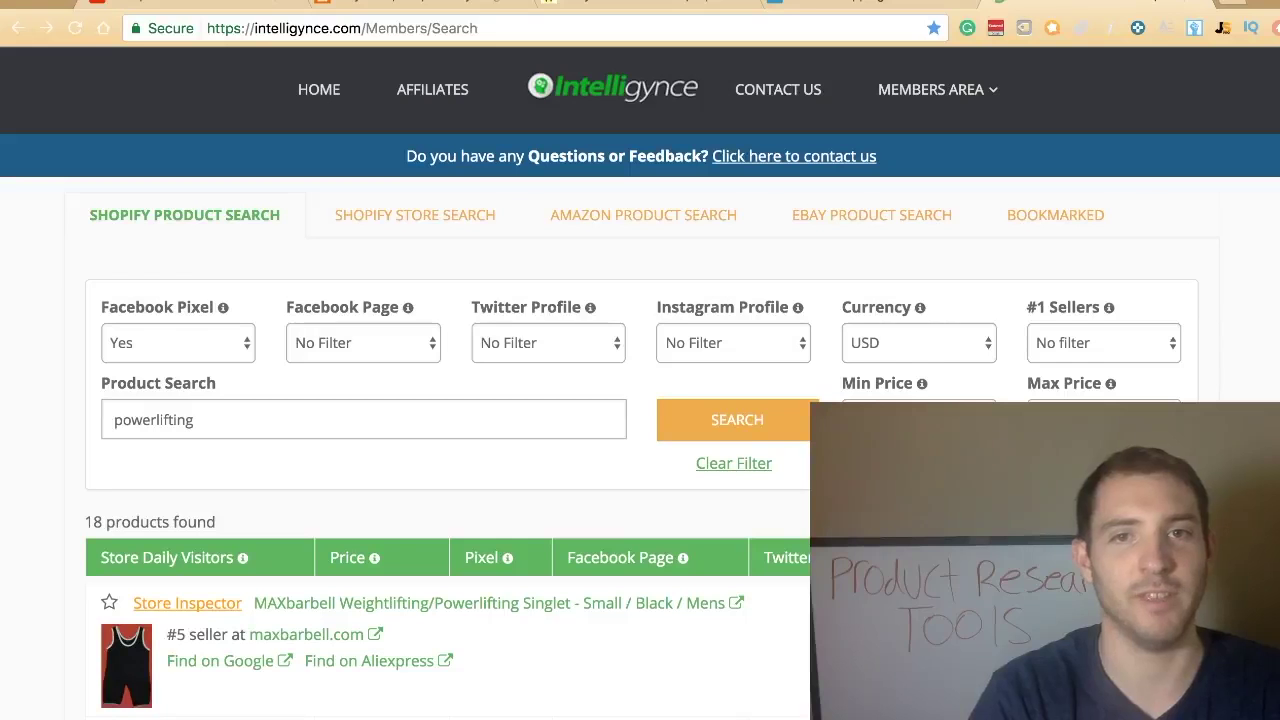
key(ctrl+Right)
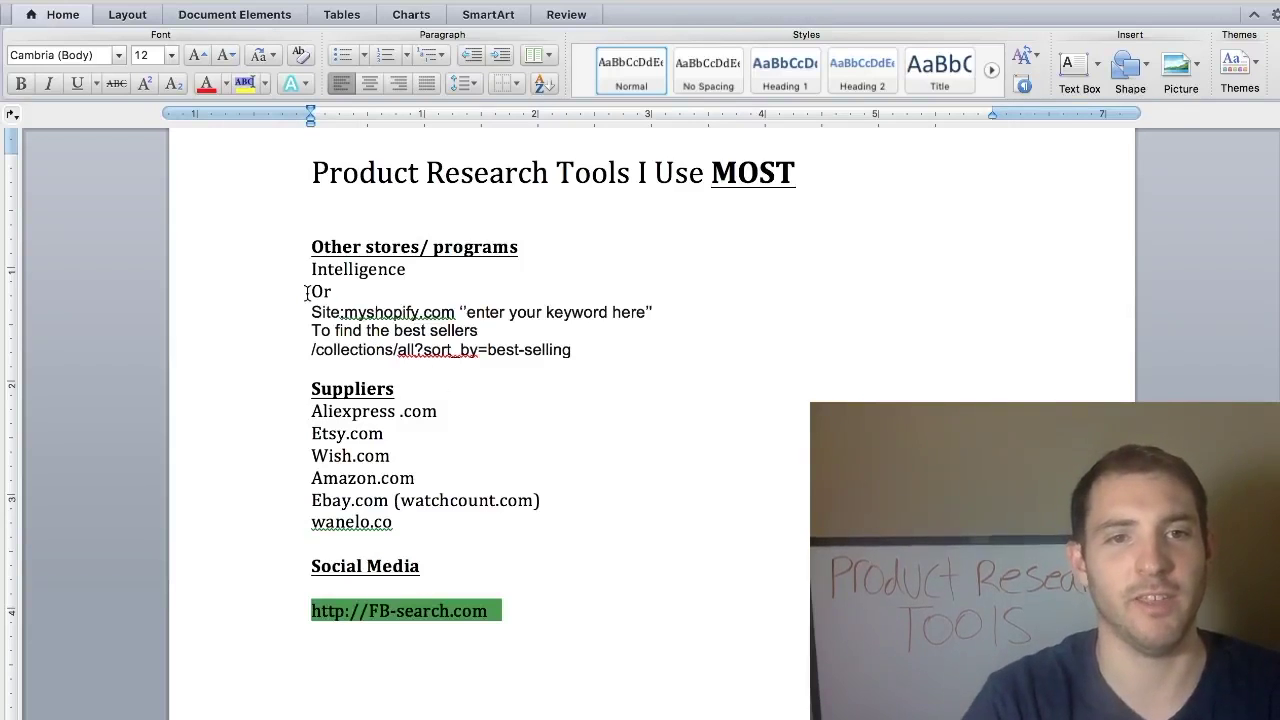
Highlight the Site:myshopify.com tip lines in the notes, then return to the Intelligynce page
drag(312, 312, 500, 316)
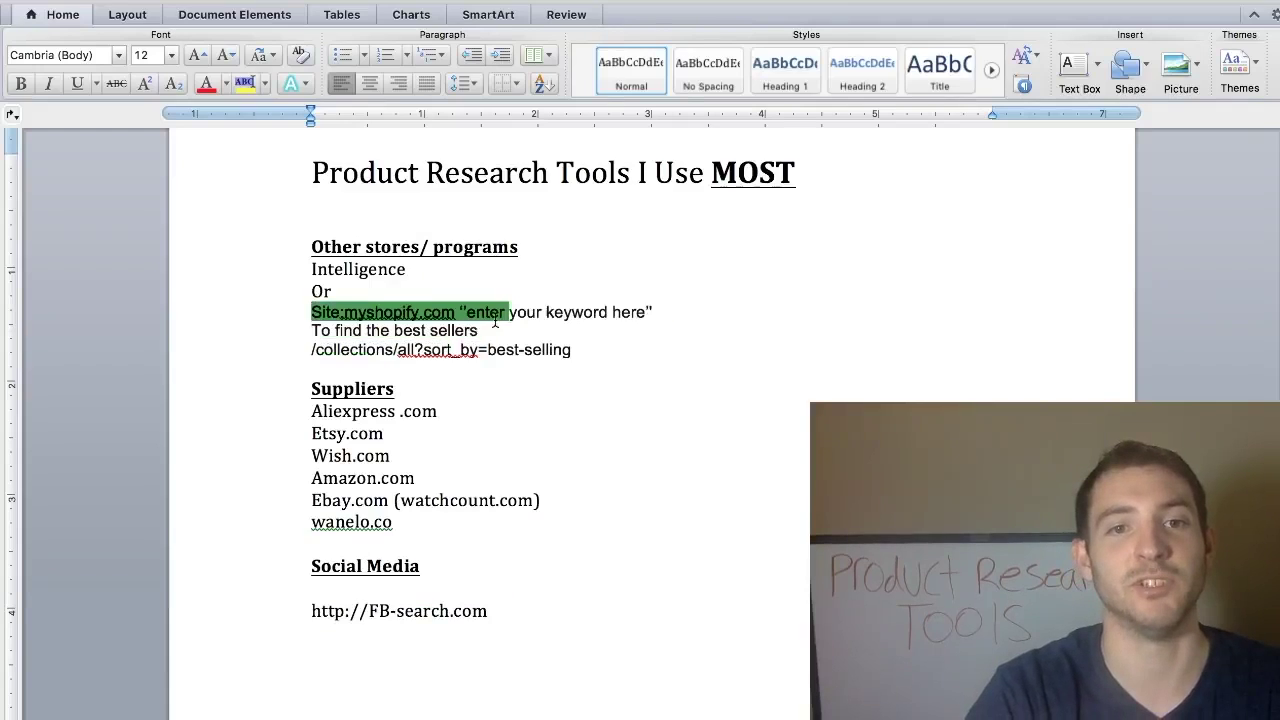
key(ctrl+Right)
key(ctrl+Right)
key(ctrl+Left)
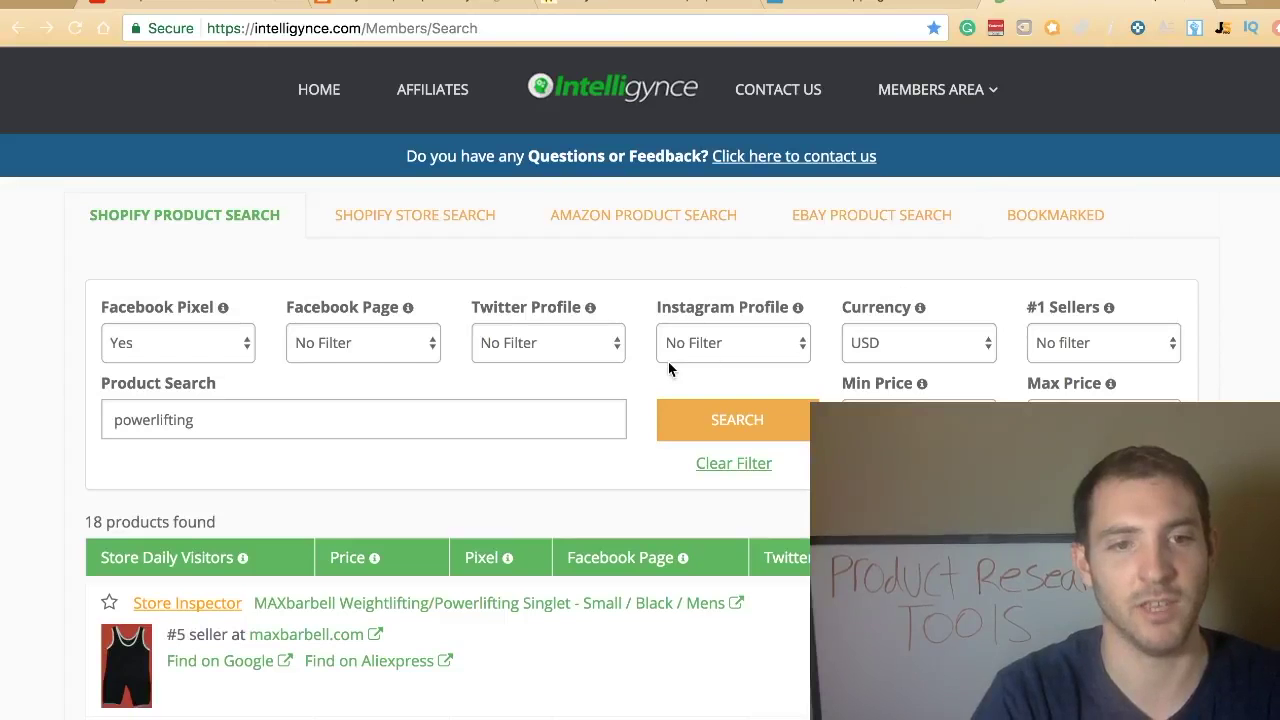
Switch from the 18 powerlifting results to the full-screen Word research notes
key(ctrl+Left)
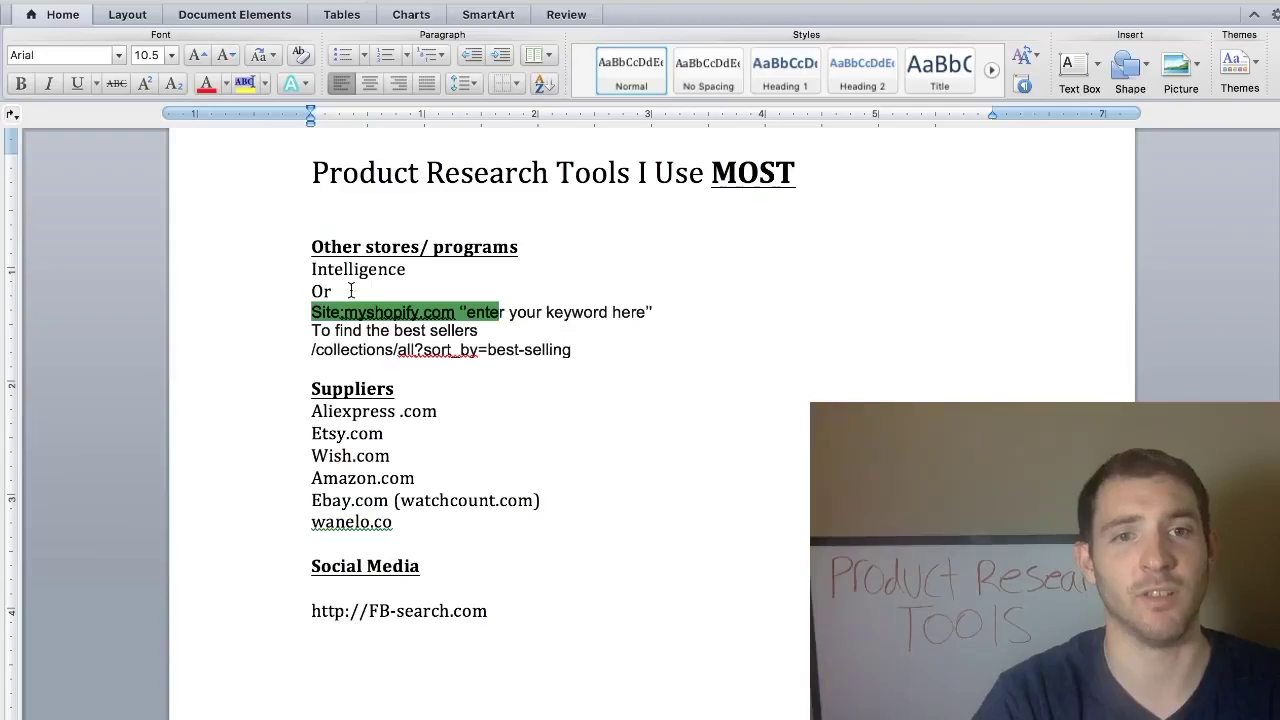
Copy 'Site:myshopify.com' from the Word notes and select the browser's current address
key(ctrl+Left)
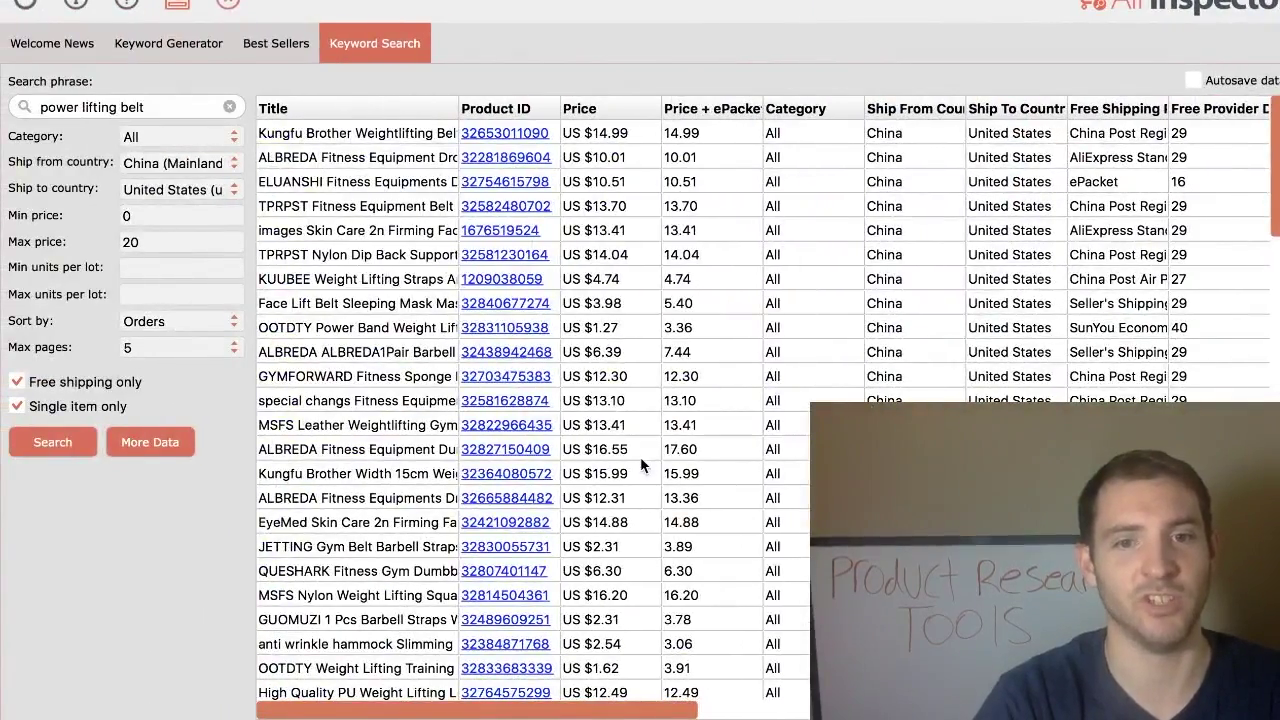
scroll(641, 465, down, 1)
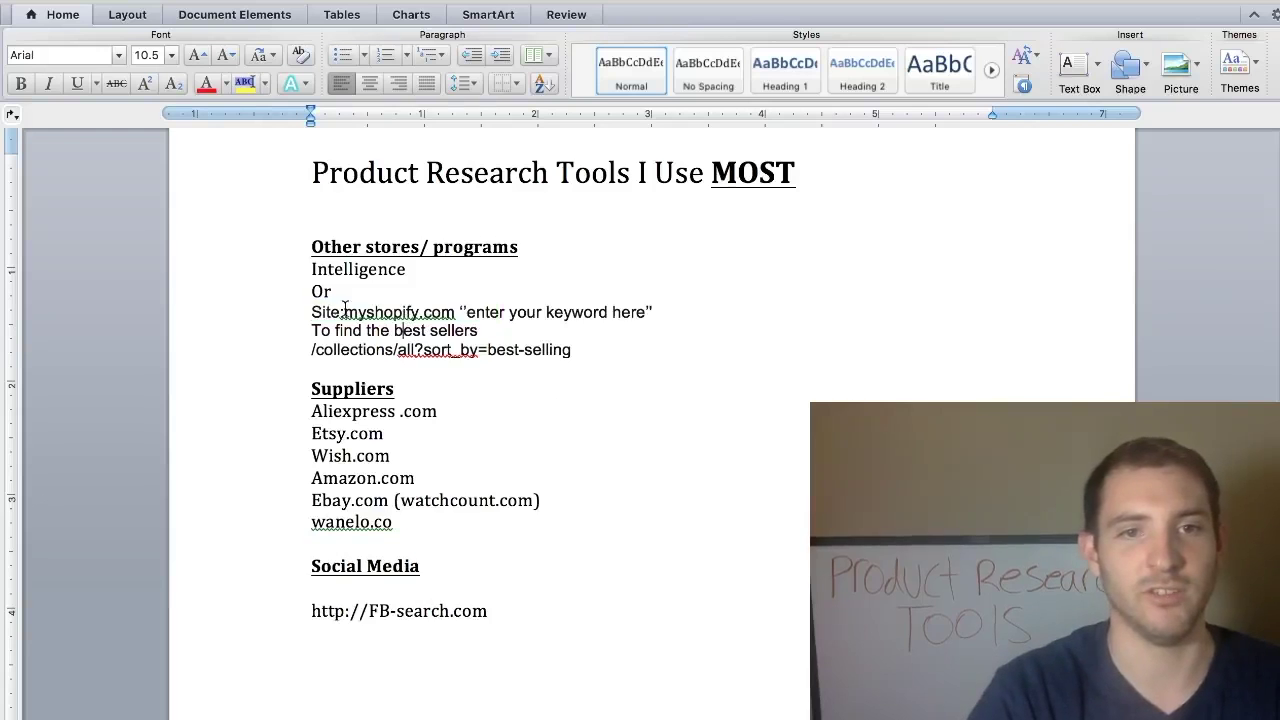
click(465, 330)
drag(459, 312, 313, 316)
key(super+c)
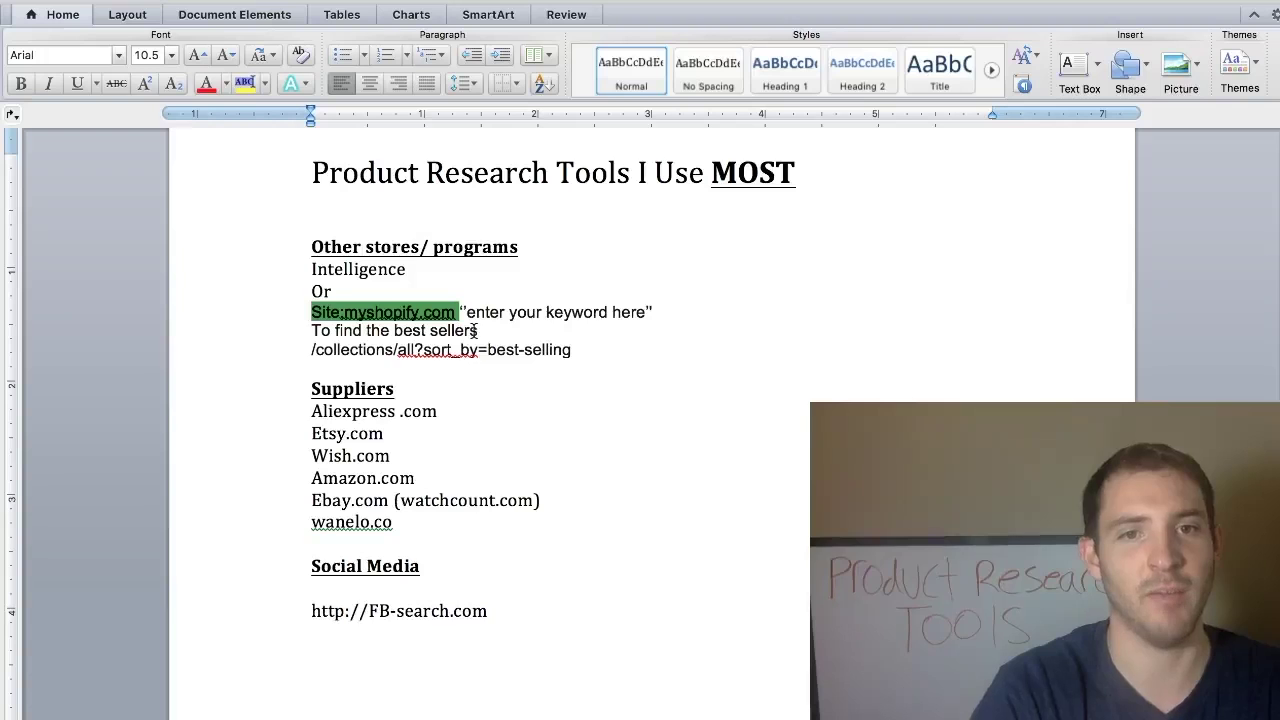
key(ctrl+Right)
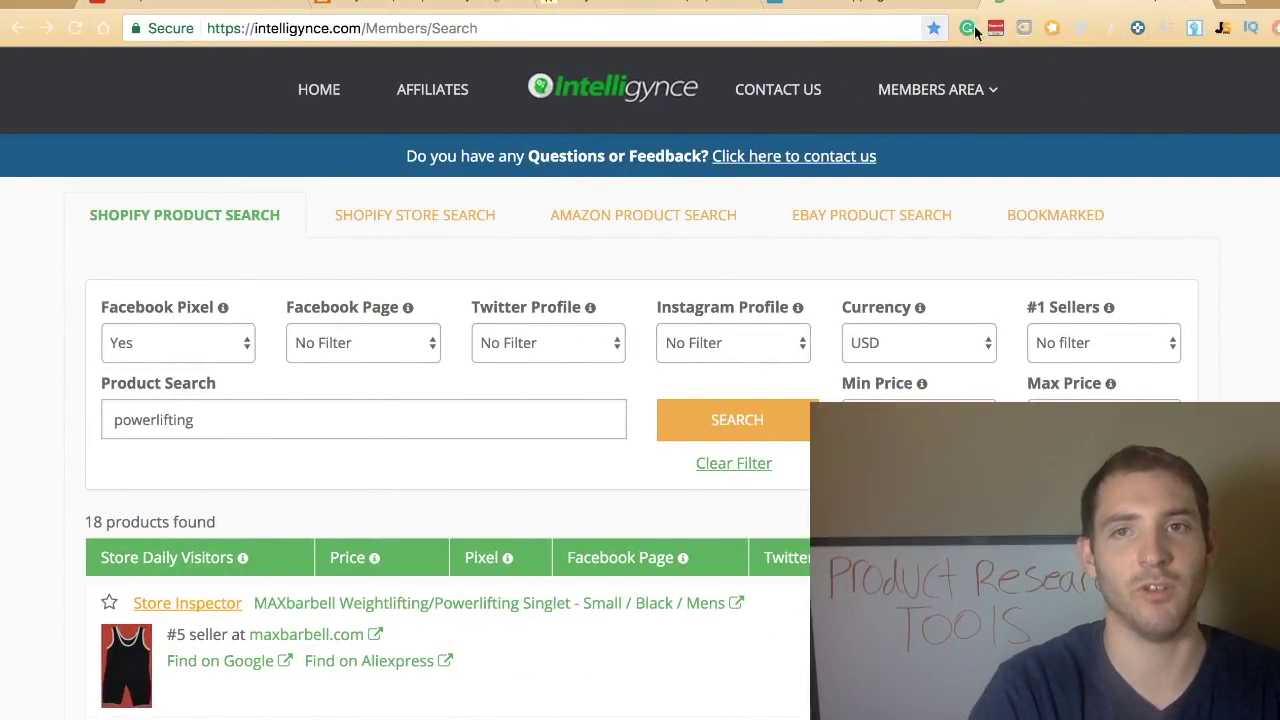
click(548, 33)
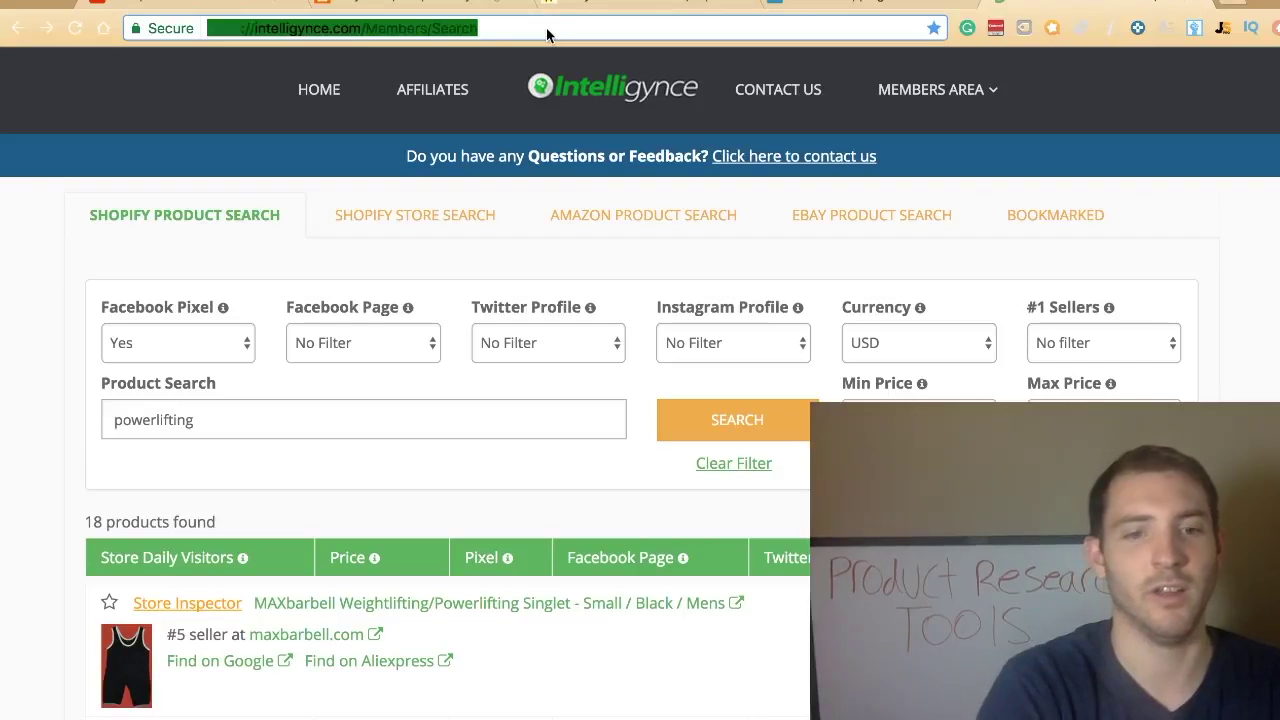
Run a Google search for 'Site:myshopify.com yoga' from the address bar
key(super+v)
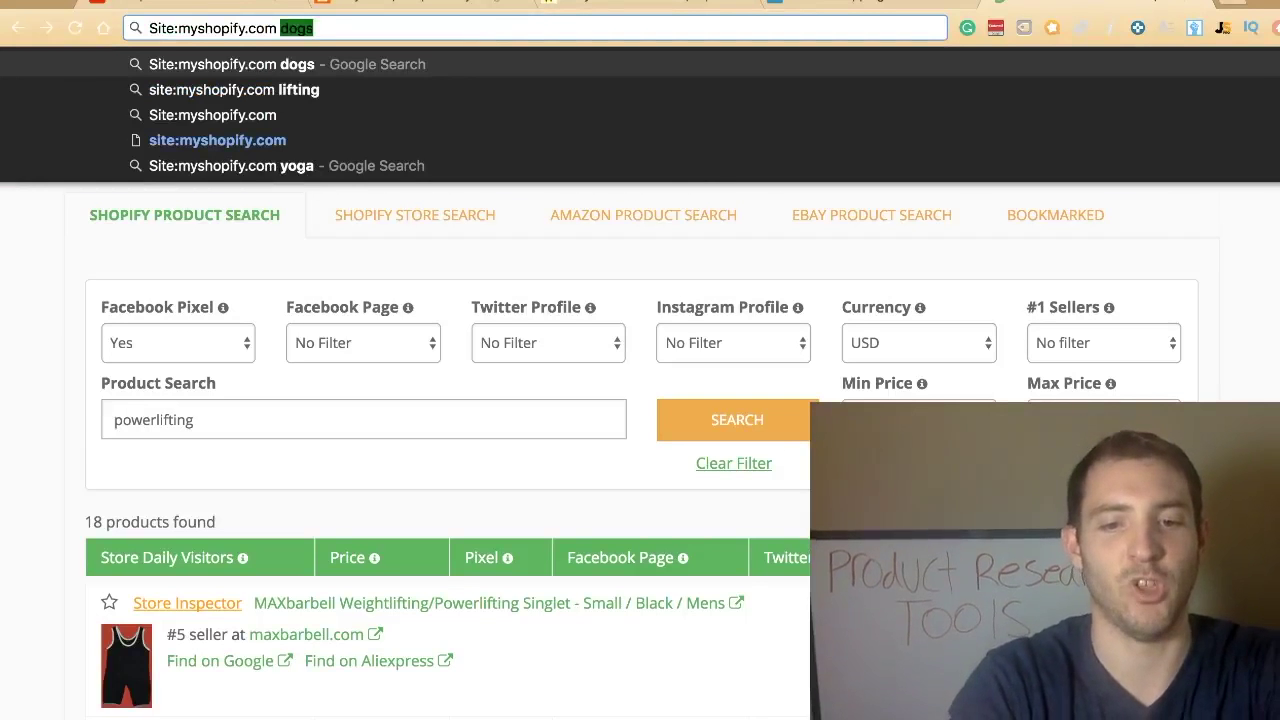
text(yoga)
key(Return)
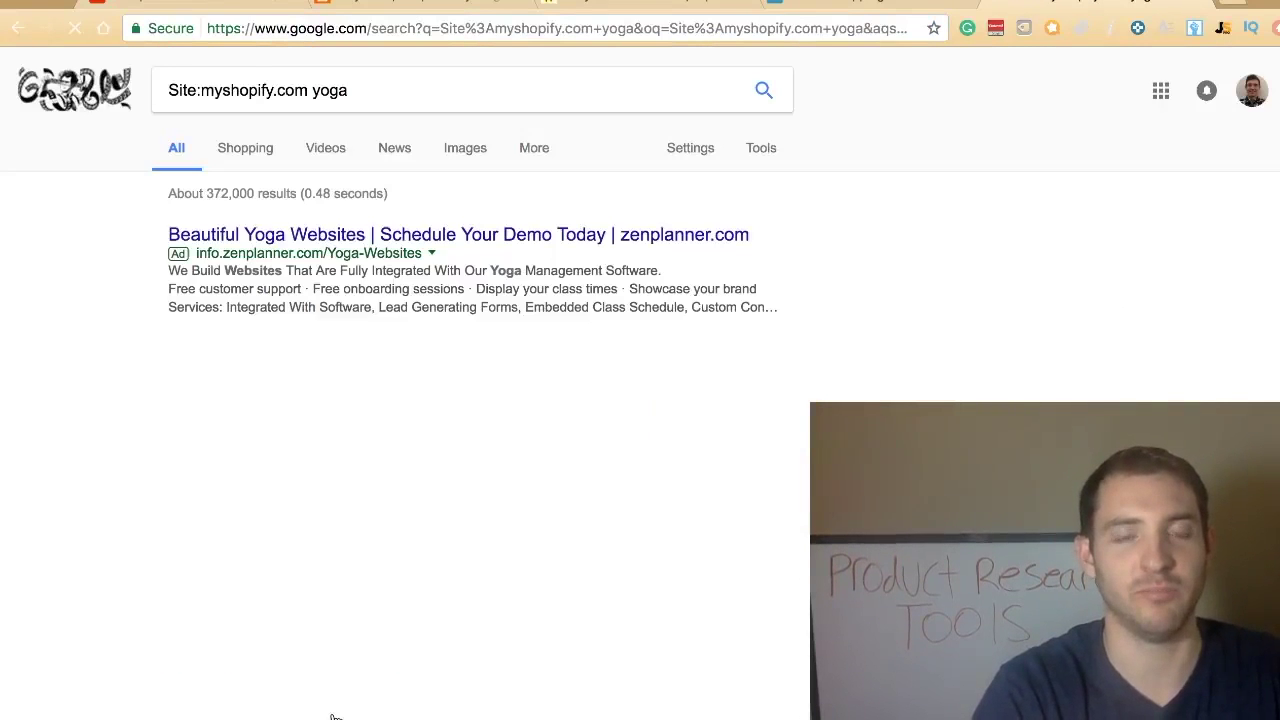
scroll(316, 505, down, 2)
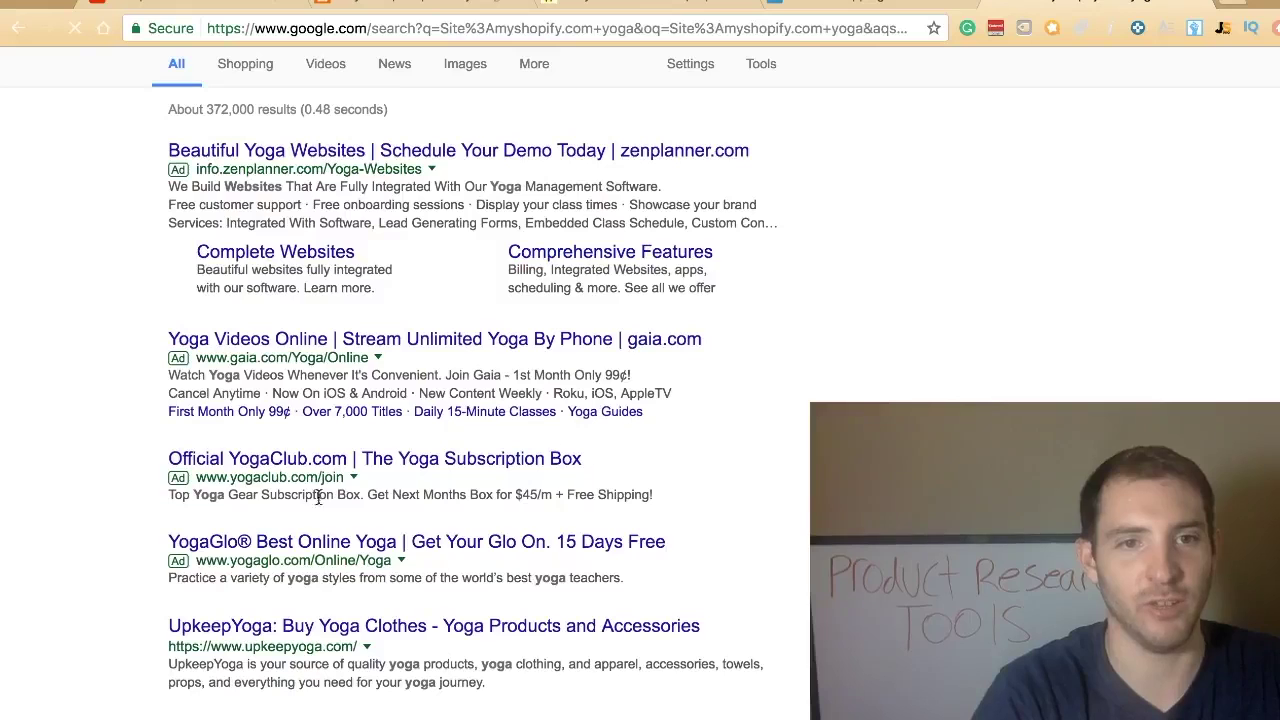
Look at the gaia.com yoga result, then return and scroll to the Living Yoga store
click(296, 340)
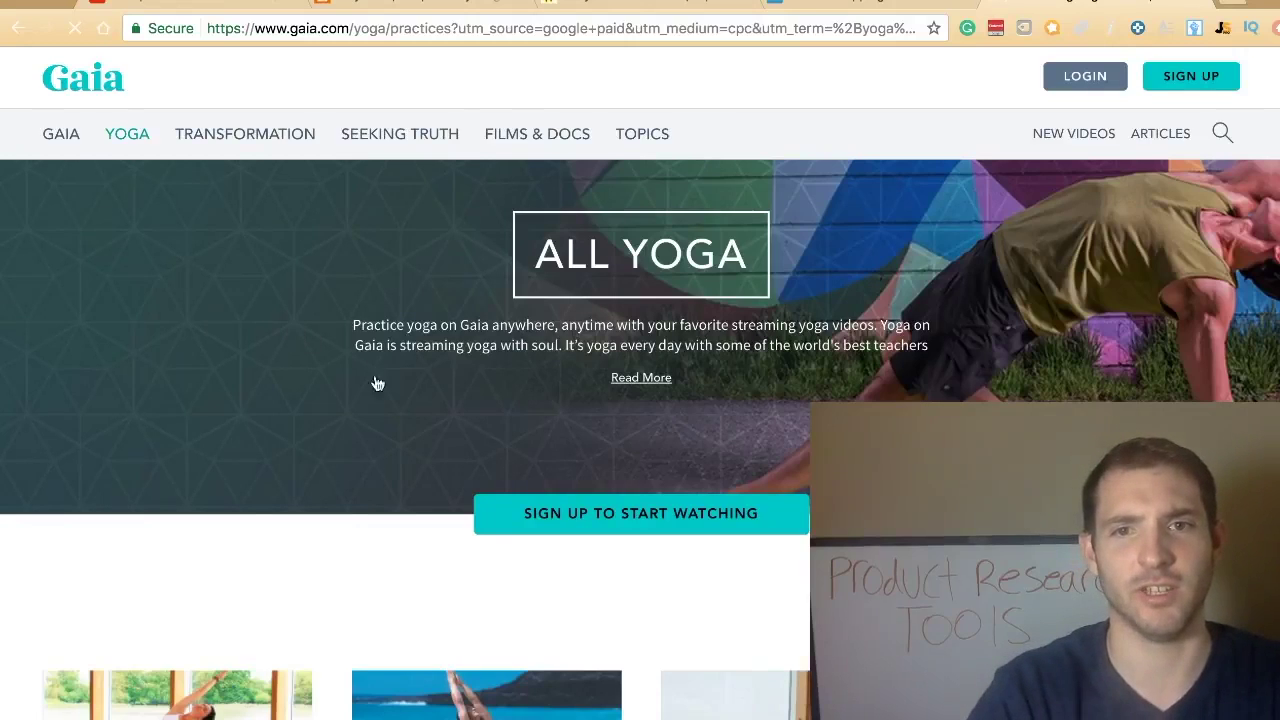
scroll(411, 480, down, 20)
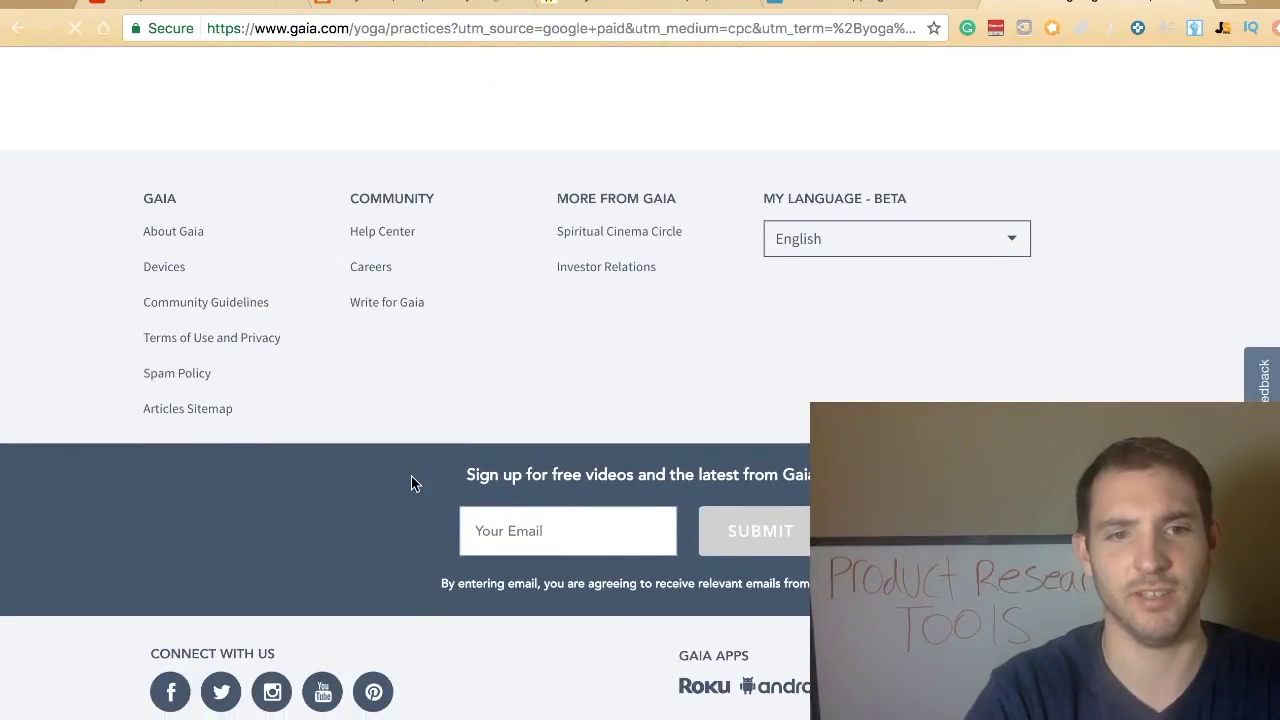
scroll(411, 476, up, 3)
scroll(411, 483, up, 10)
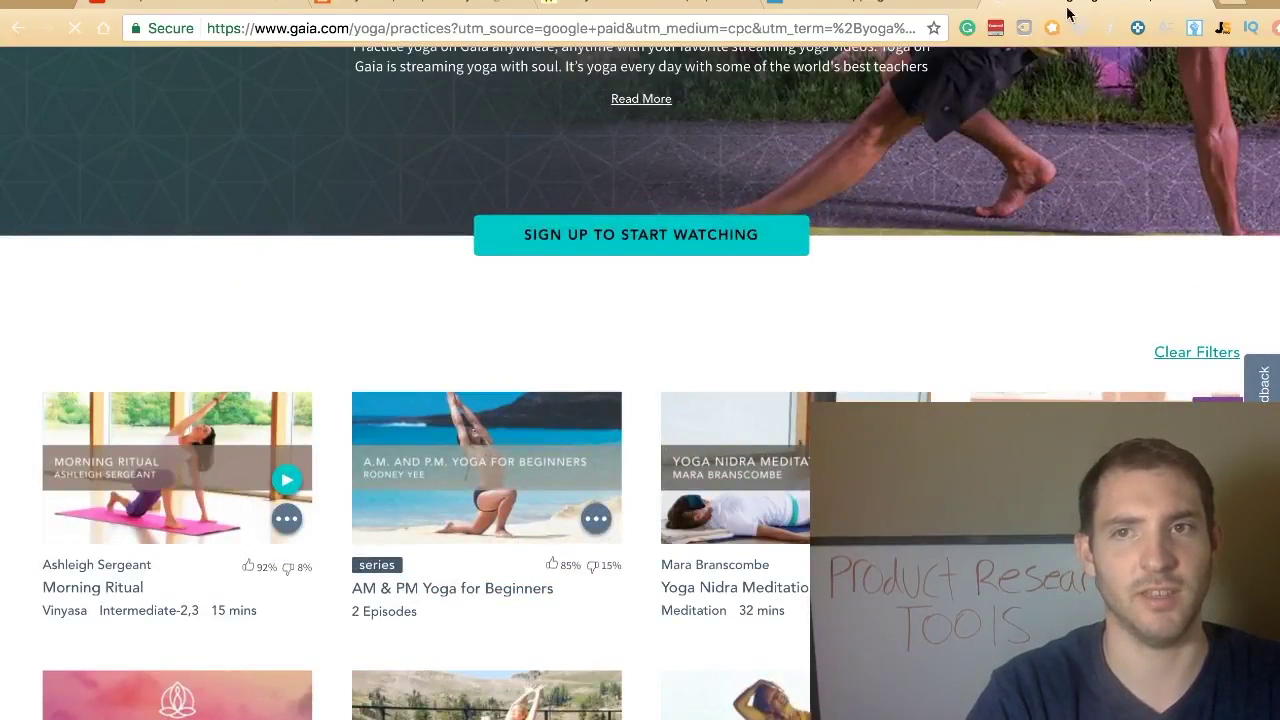
click(15, 33)
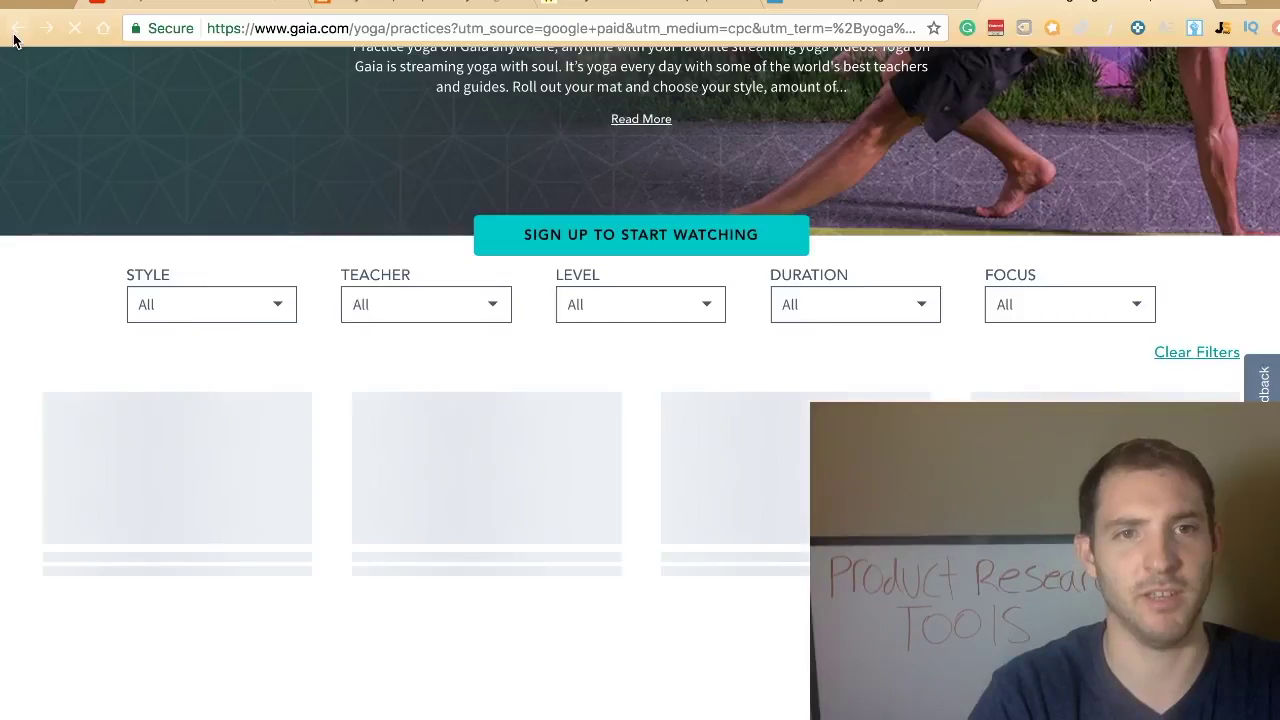
scroll(151, 143, down, 2)
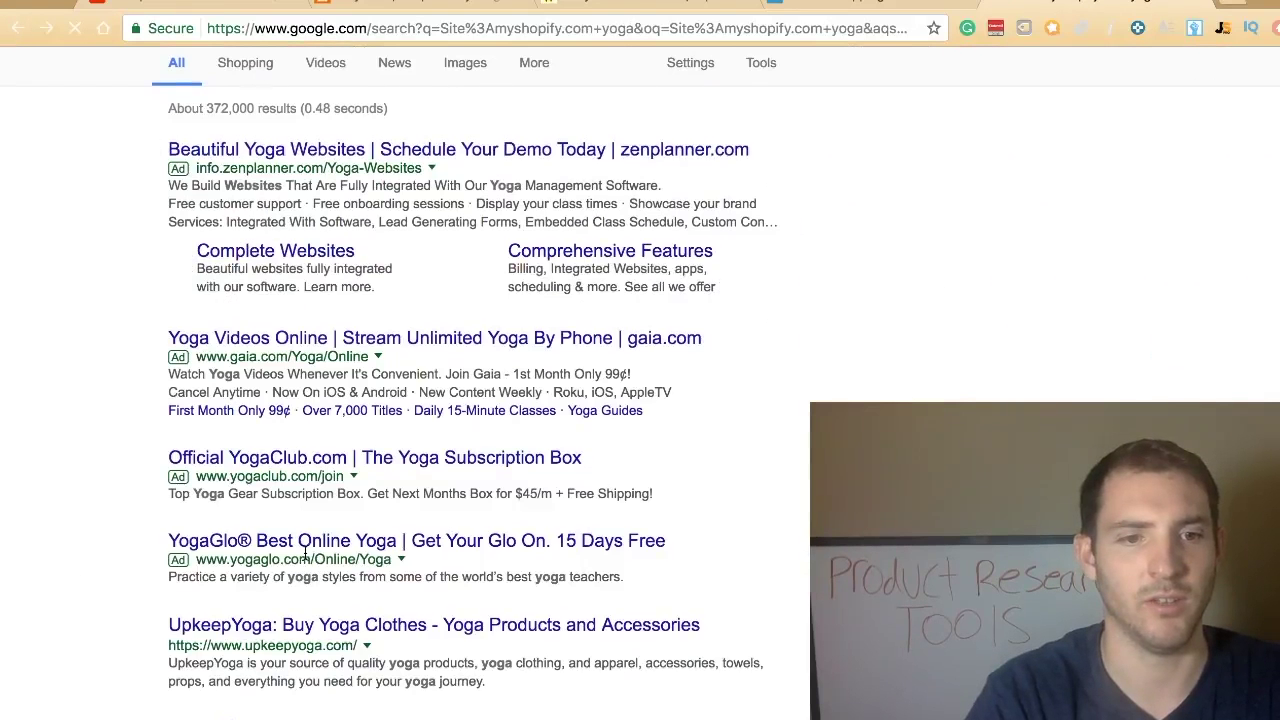
scroll(245, 630, down, 2)
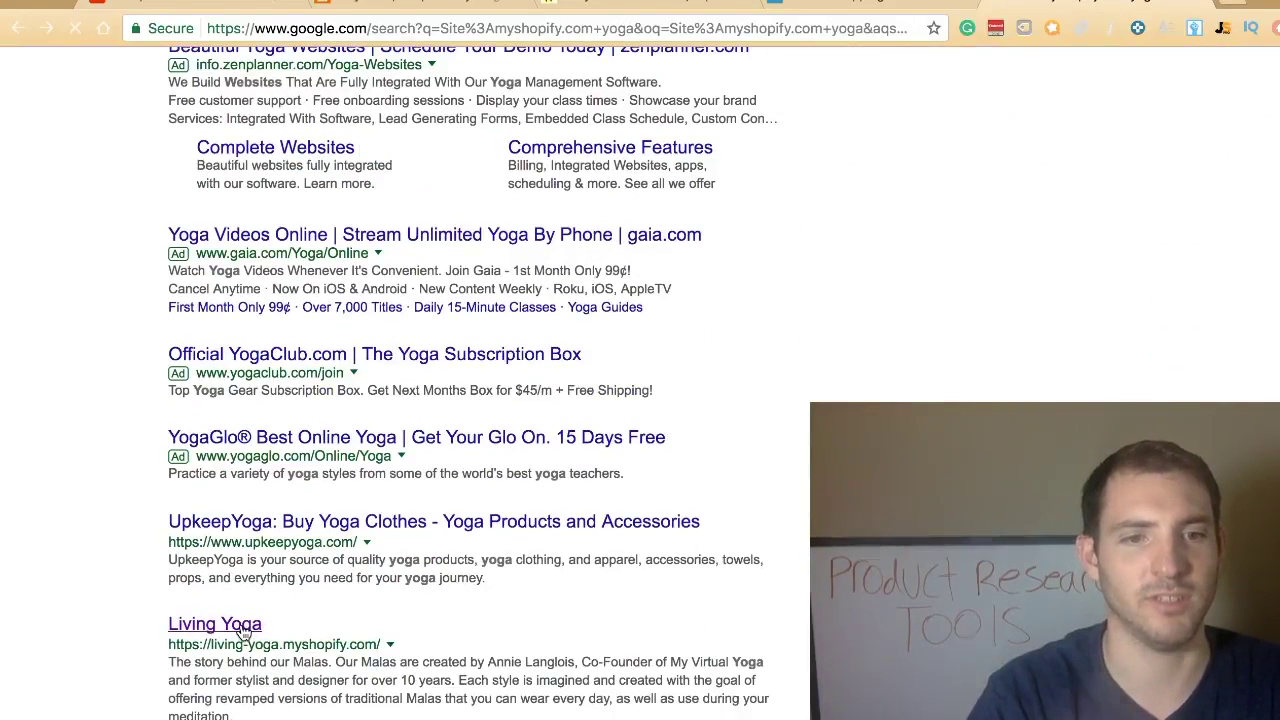
Open the Living Yoga myshopify store and view its top best-selling products
click(243, 627)
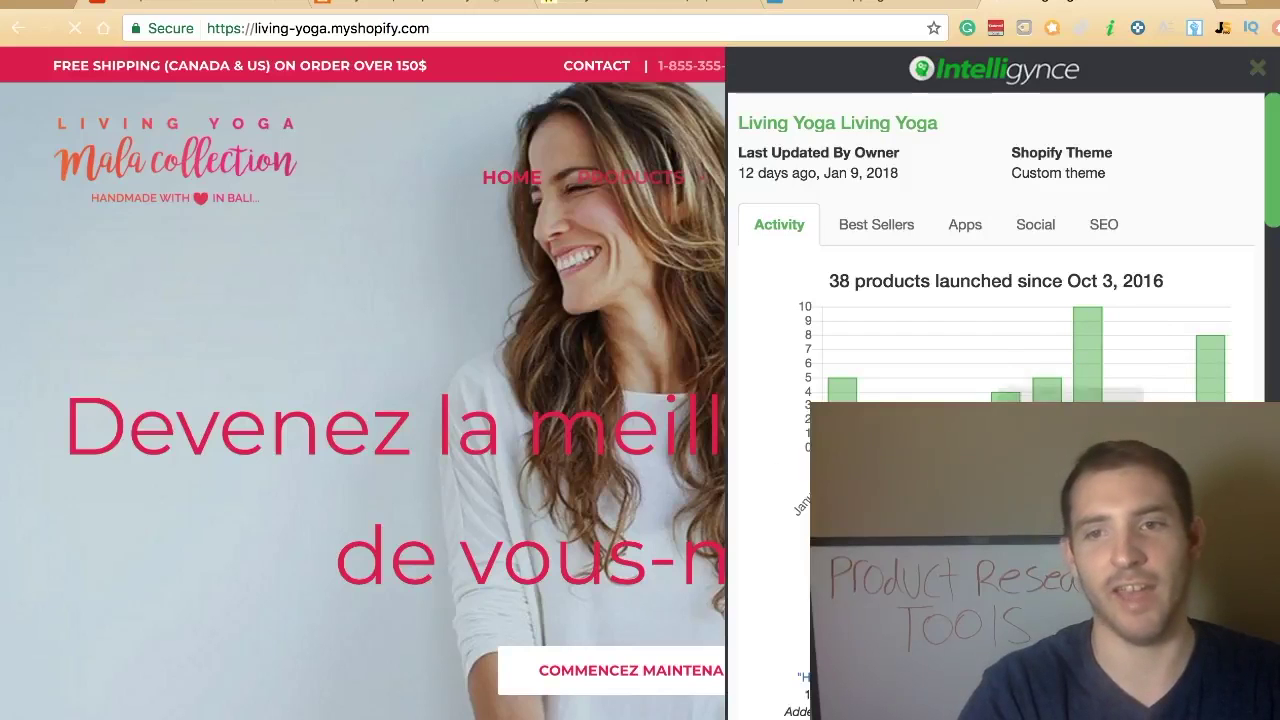
click(870, 236)
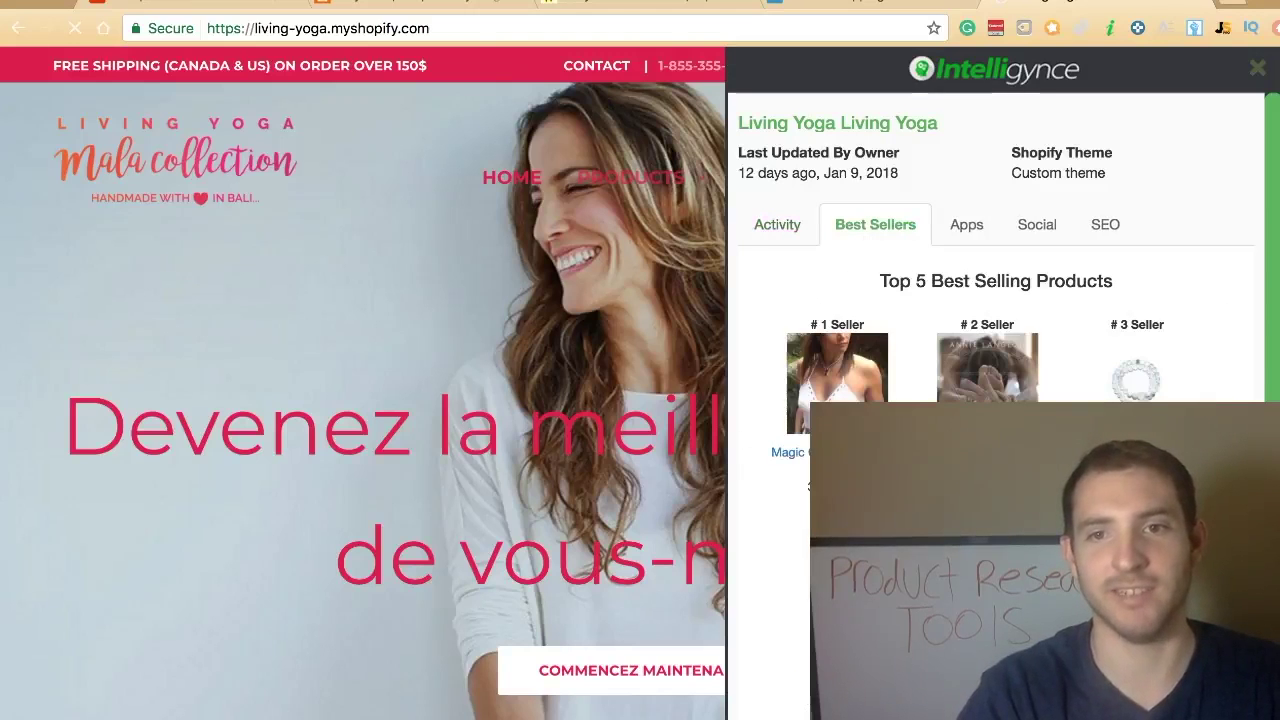
scroll(970, 222, down, 6)
scroll(970, 222, up, 3)
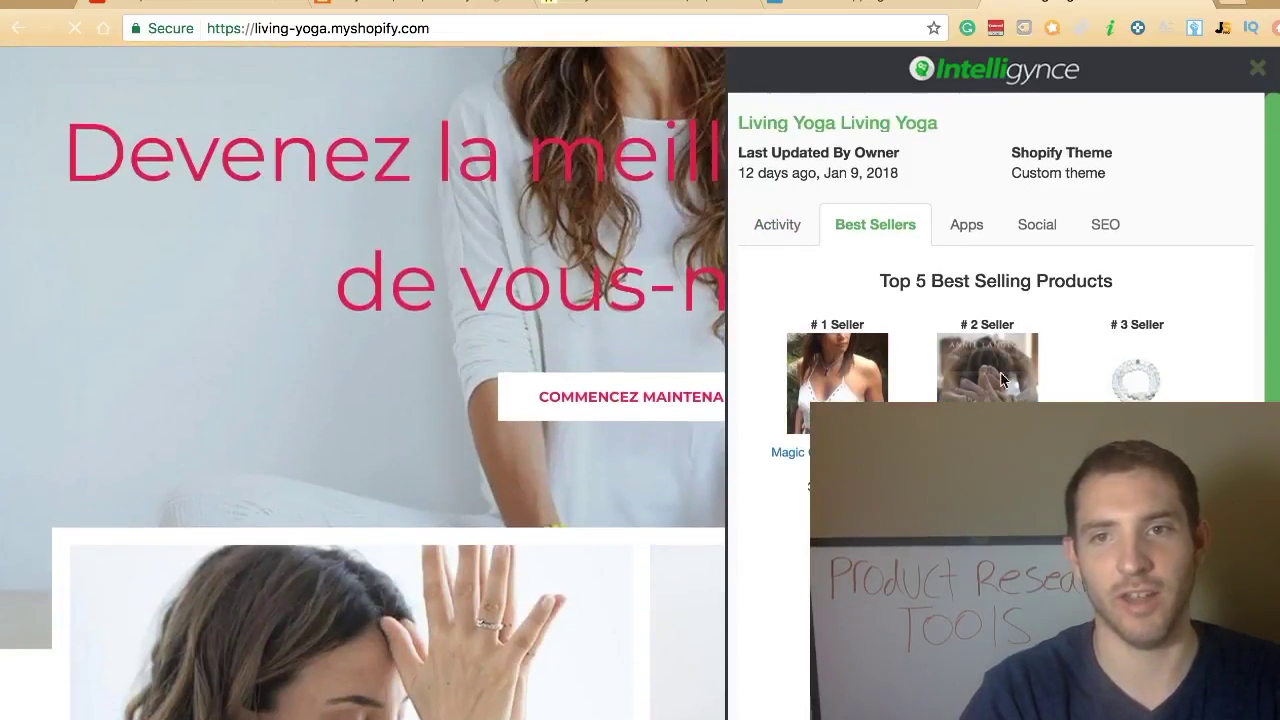
Check the store's installed apps, social media presence and SEO traffic analysis
click(968, 222)
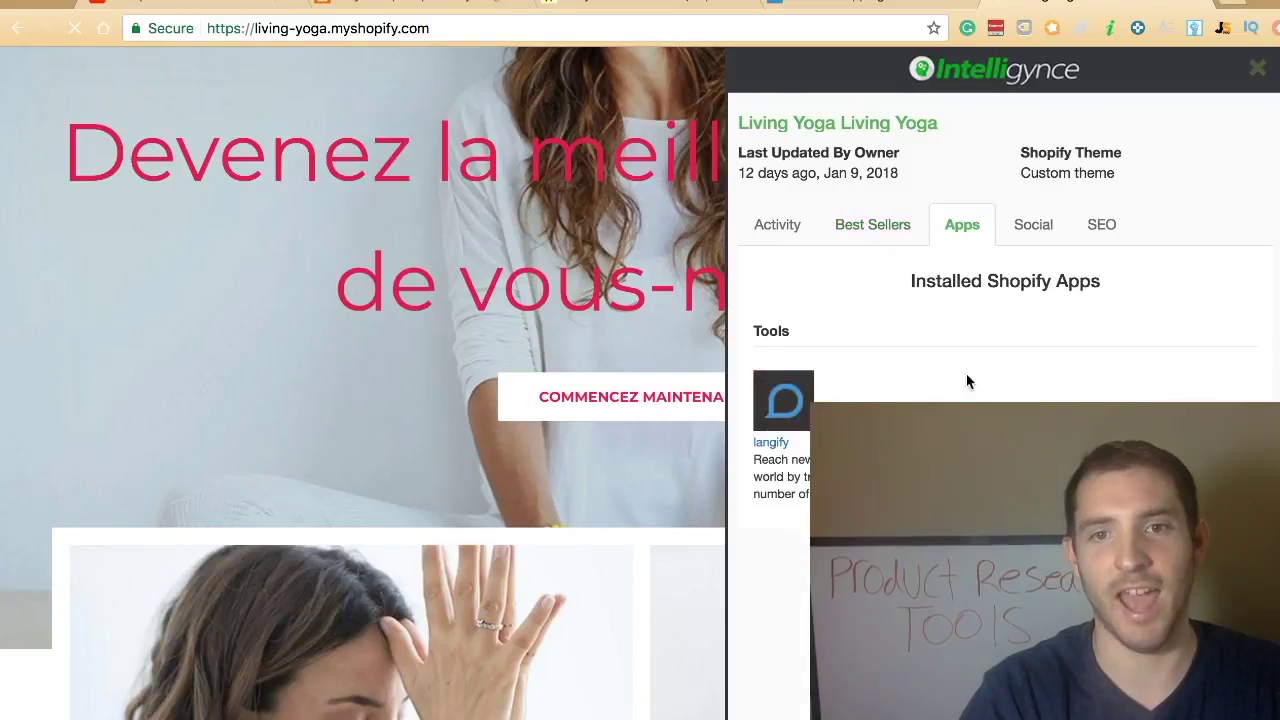
click(1035, 226)
scroll(972, 250, down, 2)
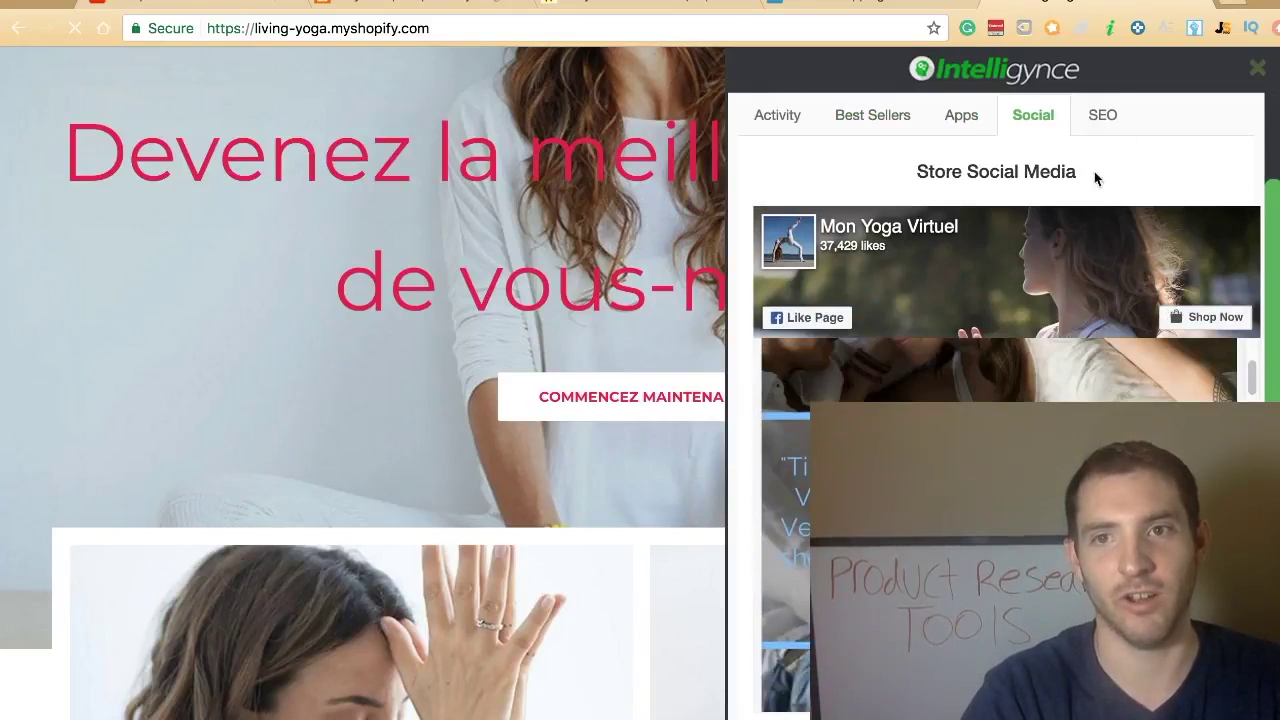
click(1110, 115)
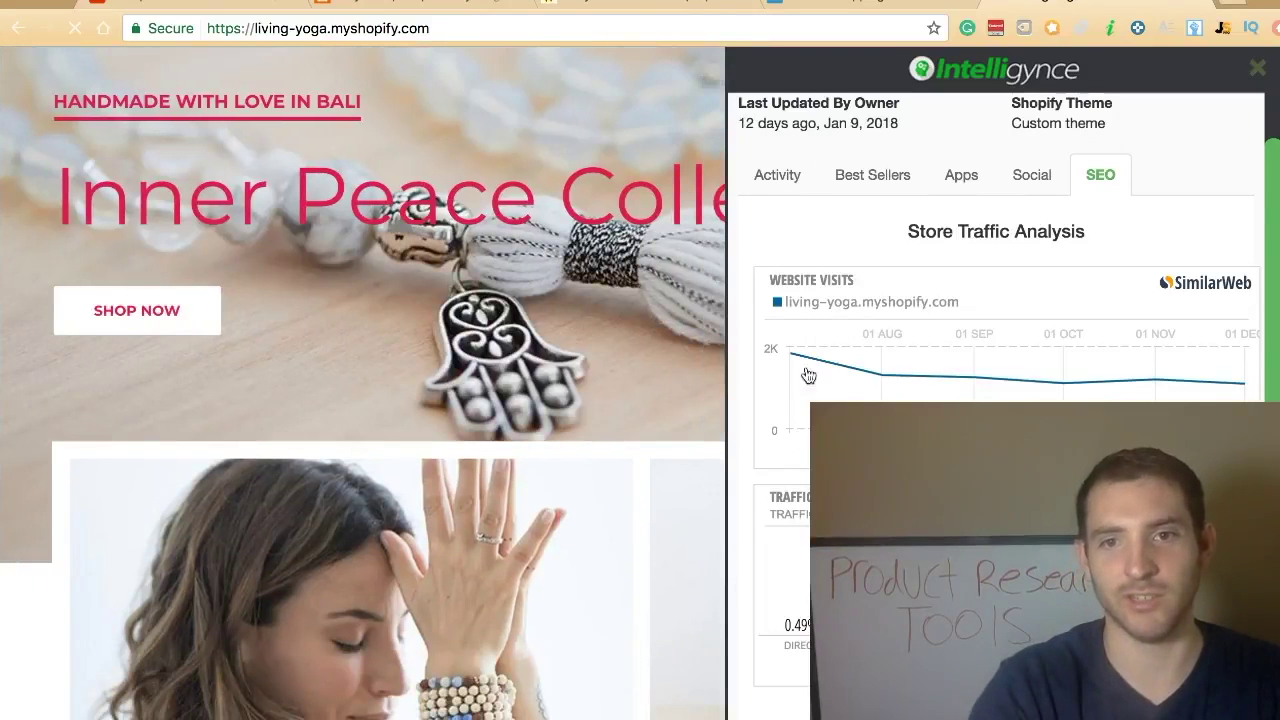
mouse_move(1230, 382)
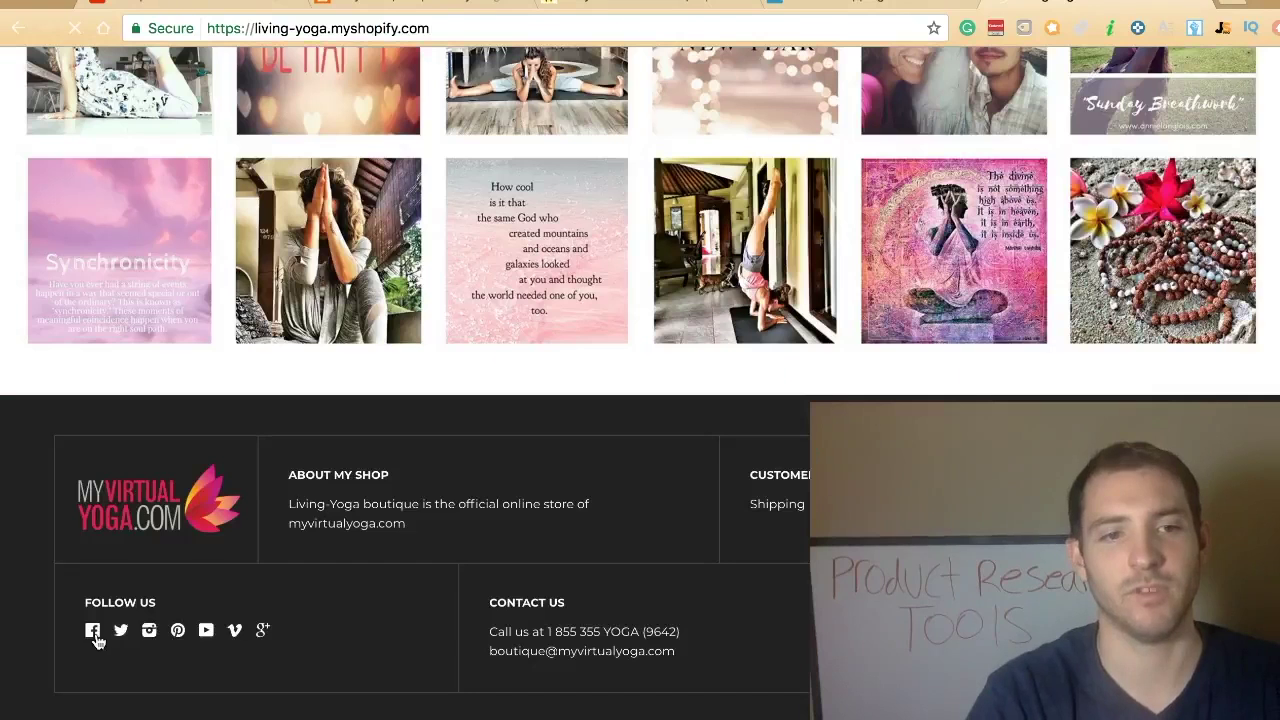
scroll(447, 402, up, 20)
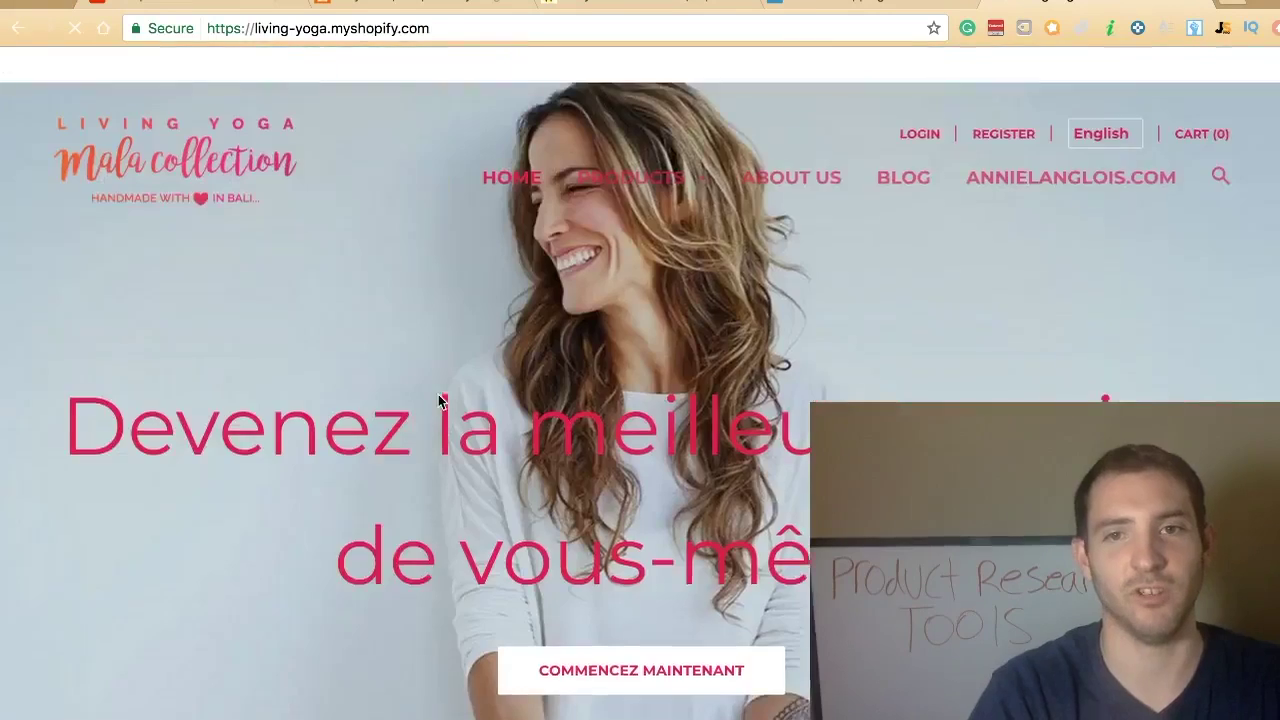
scroll(438, 400, down, 2)
scroll(438, 400, up, 2)
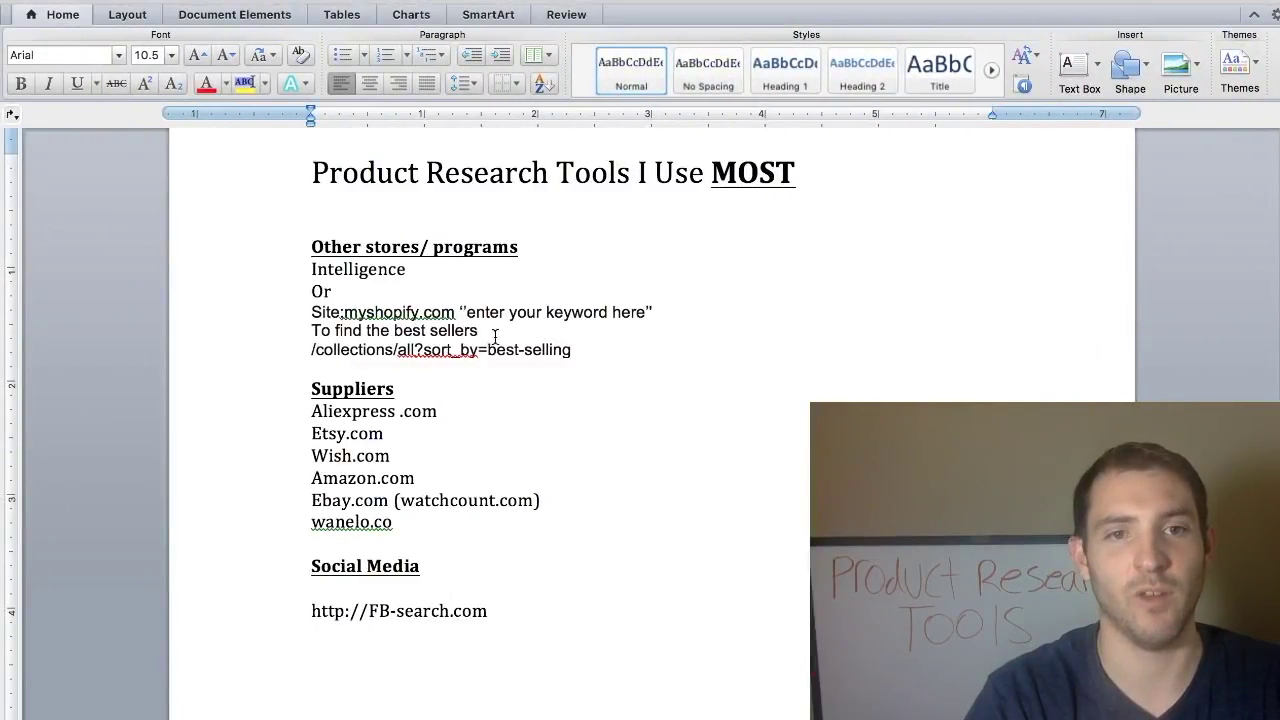
Copy the '/collections/all?sort_by=best-selling' path and select the store's address in Chrome
drag(581, 354, 313, 352)
key(super+c)
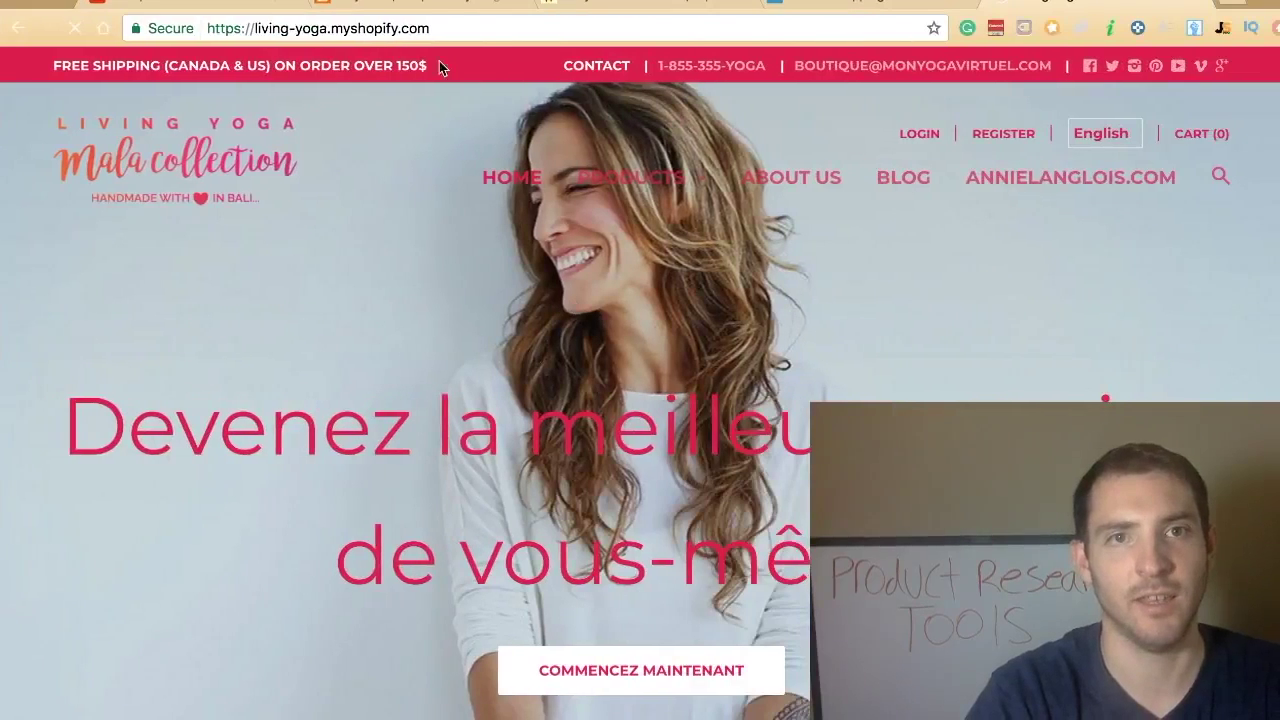
click(434, 26)
Load the store's '/collections/all?sort_by=best-selling' page of 59 products and close the Intelligynce panel
key(Right)
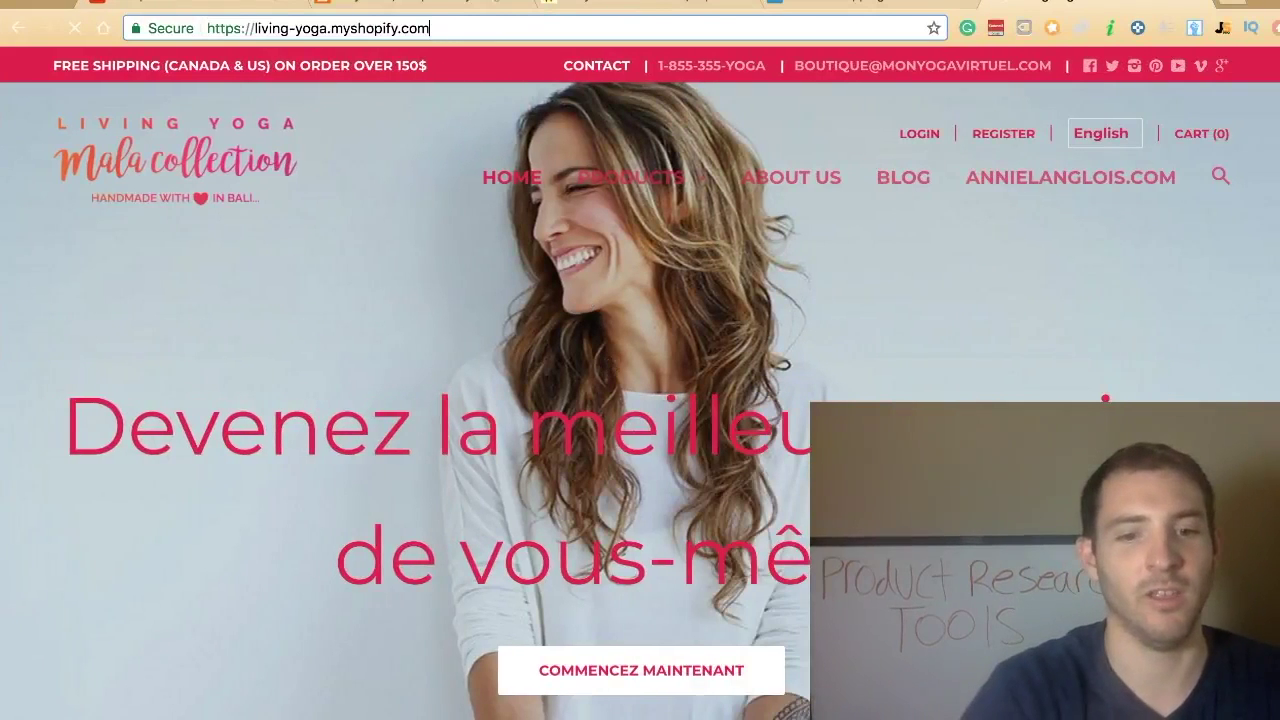
key(super+v)
key(Return)
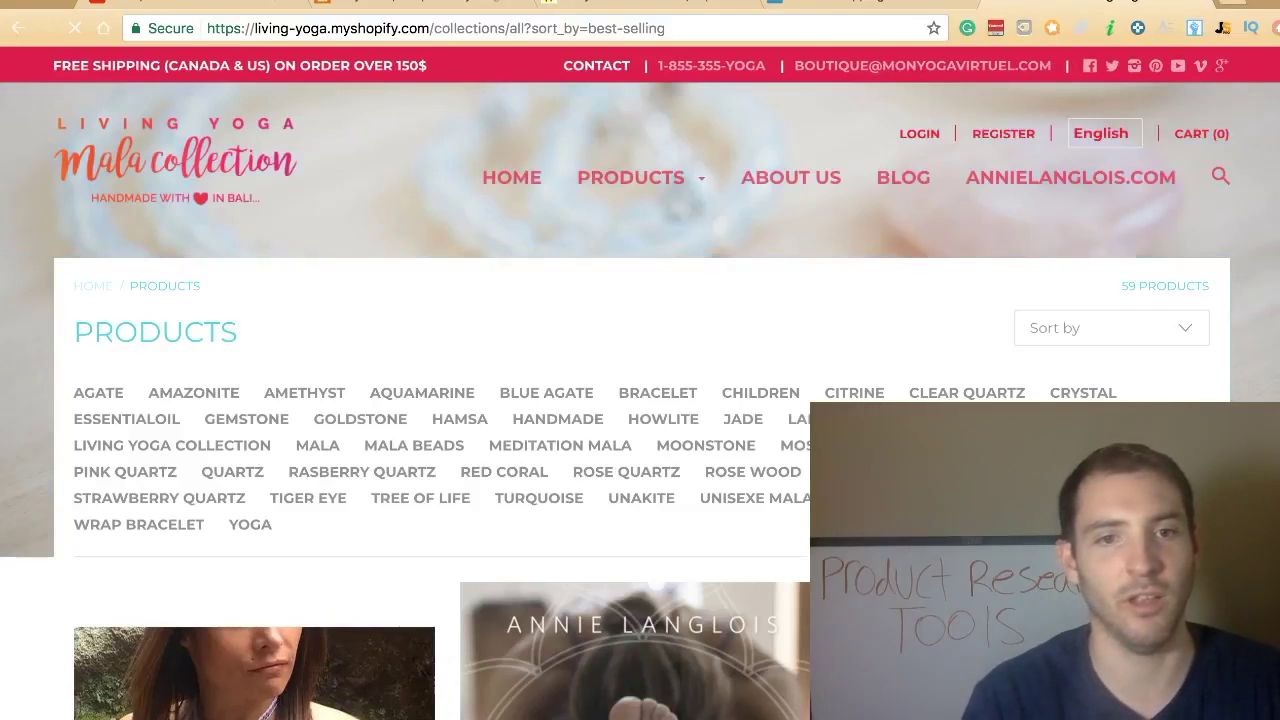
scroll(548, 449, down, 5)
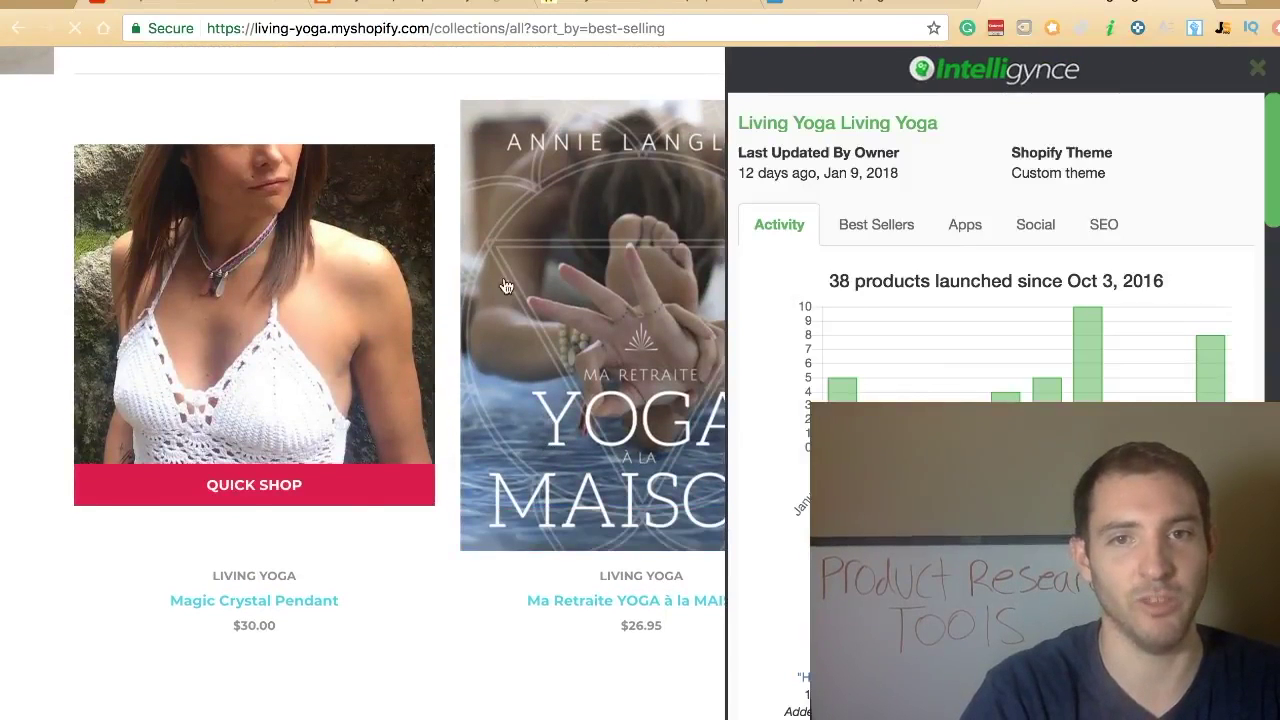
click(1252, 72)
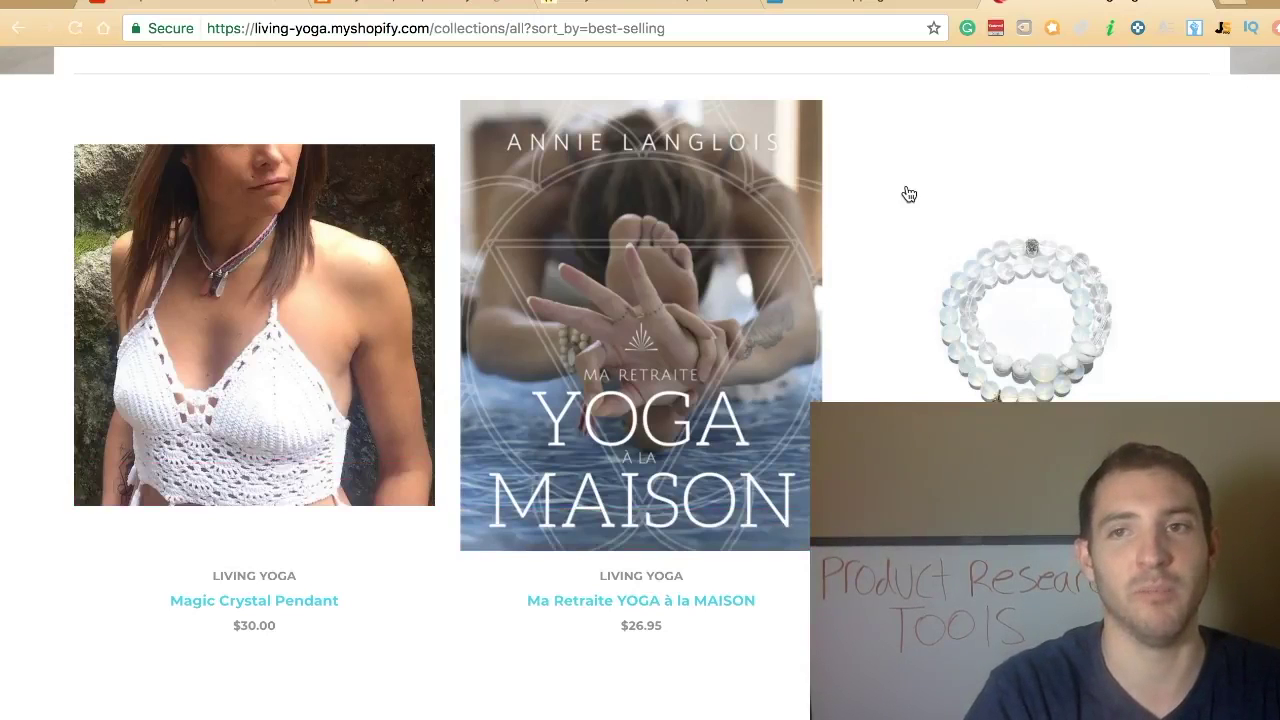
click(1110, 28)
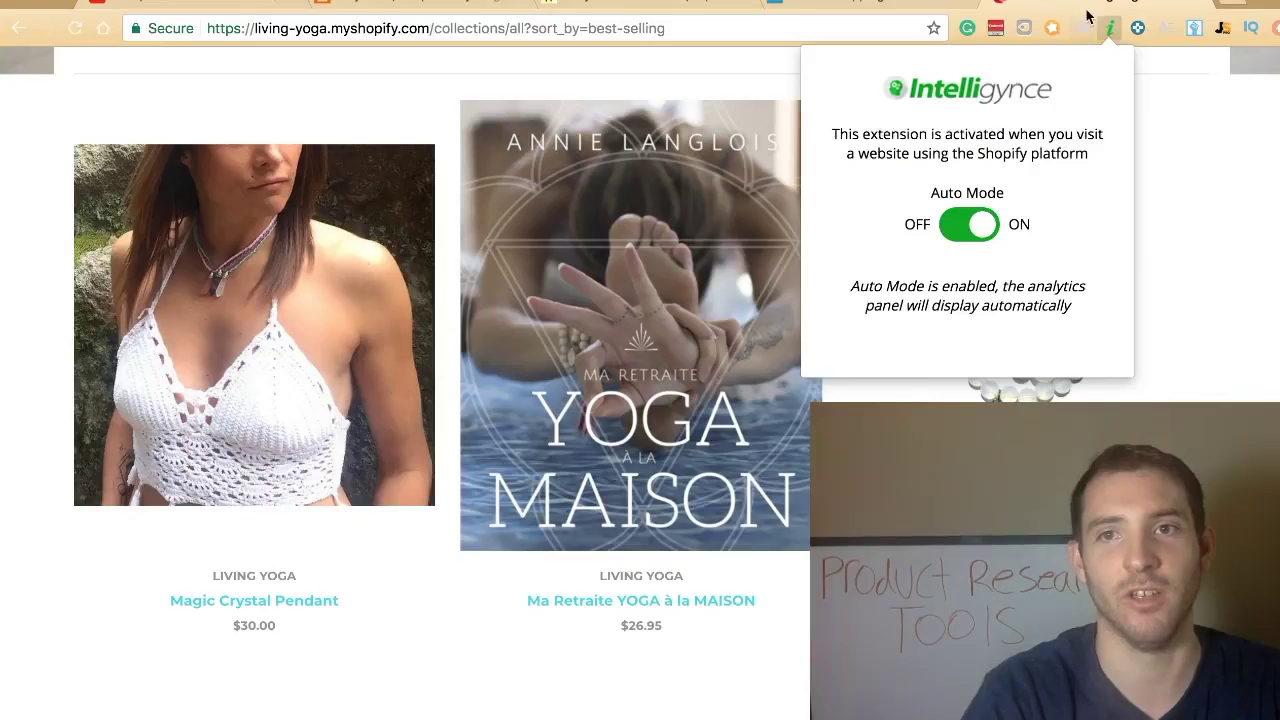
click(1110, 28)
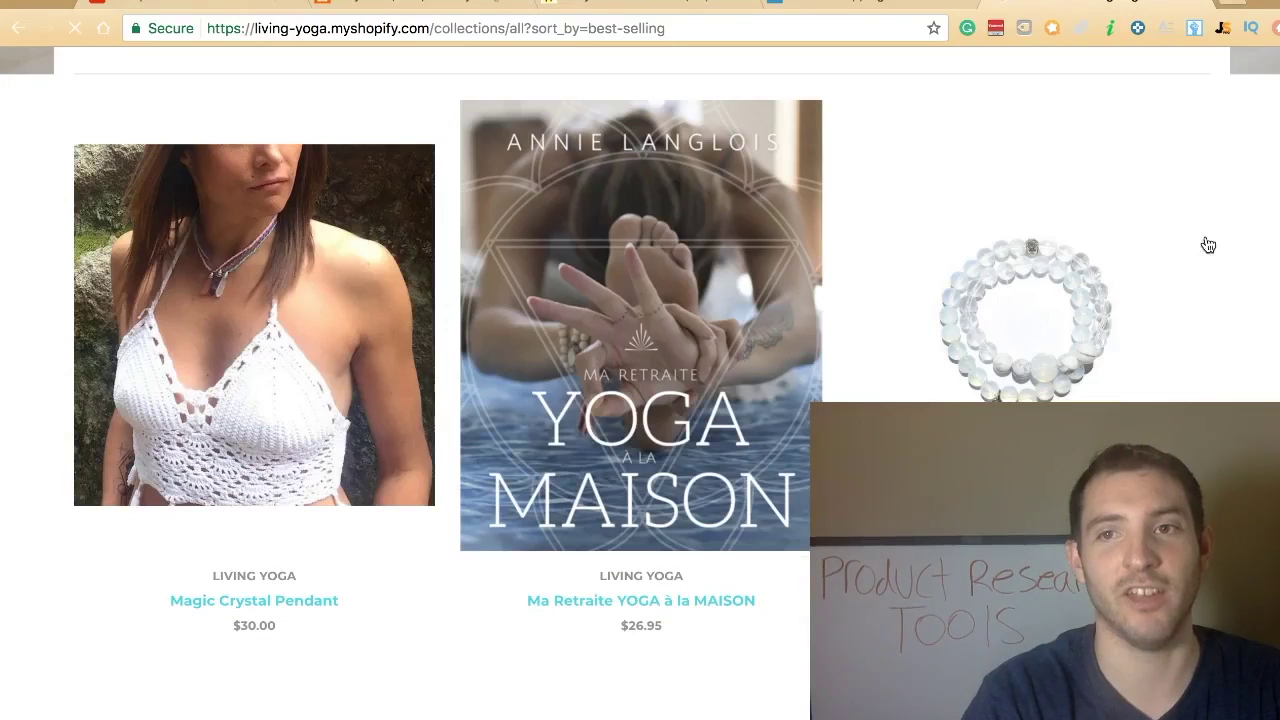
click(1110, 28)
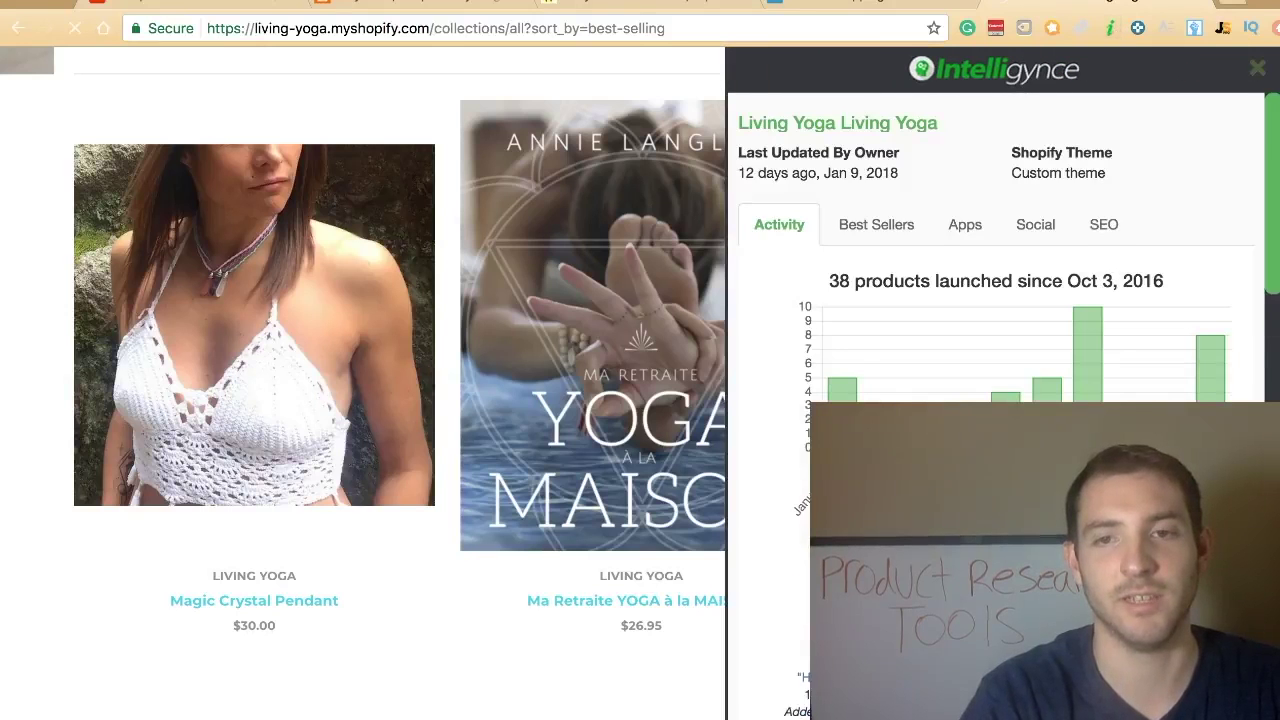
scroll(1103, 335, down, 5)
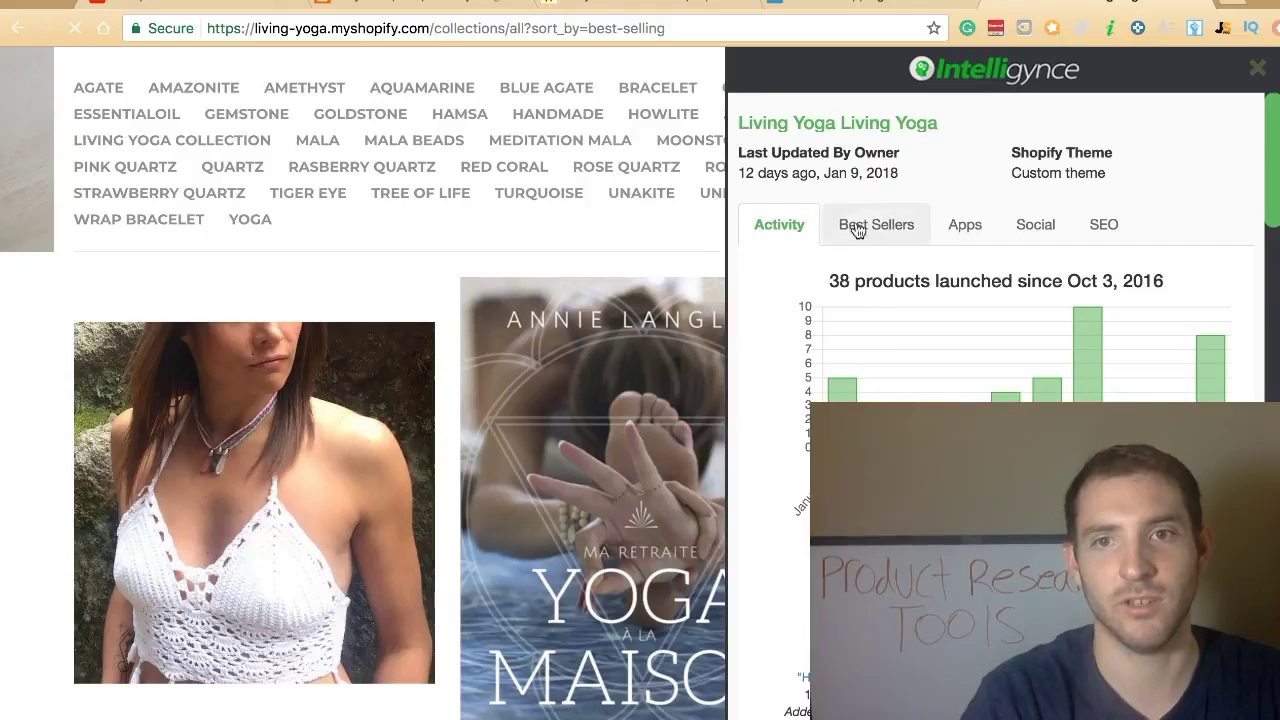
click(858, 224)
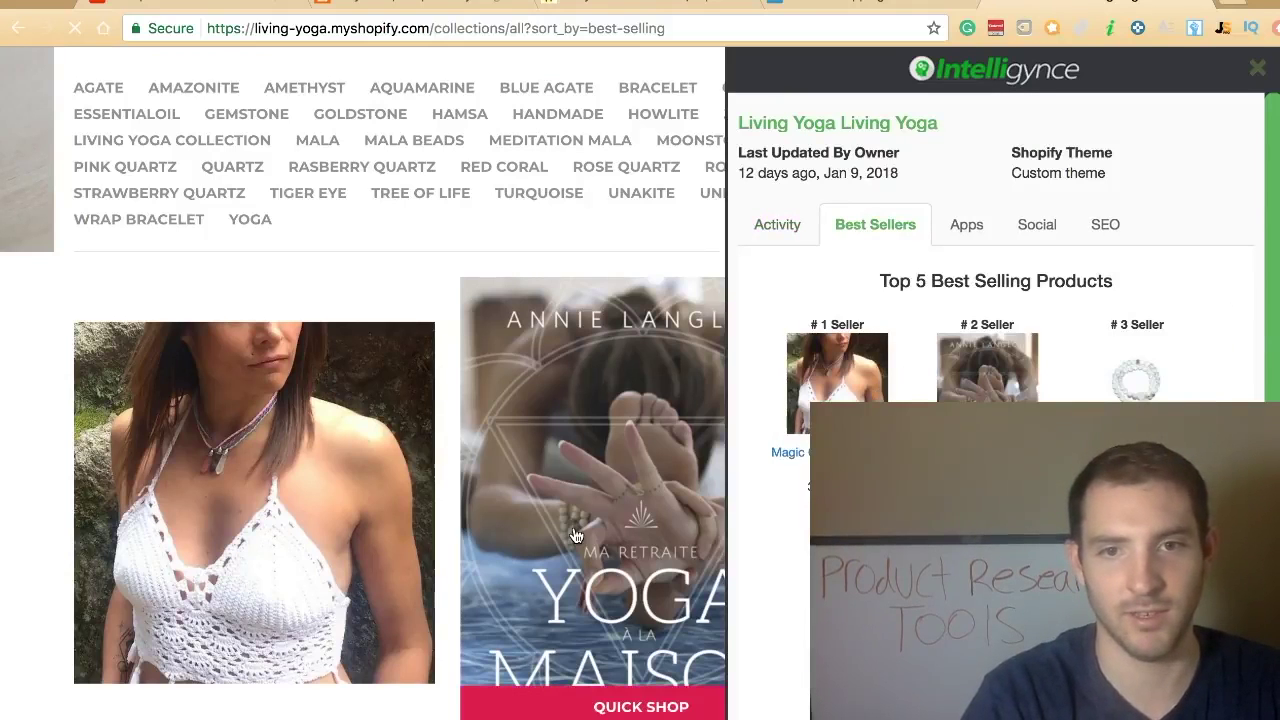
scroll(574, 532, down, 5)
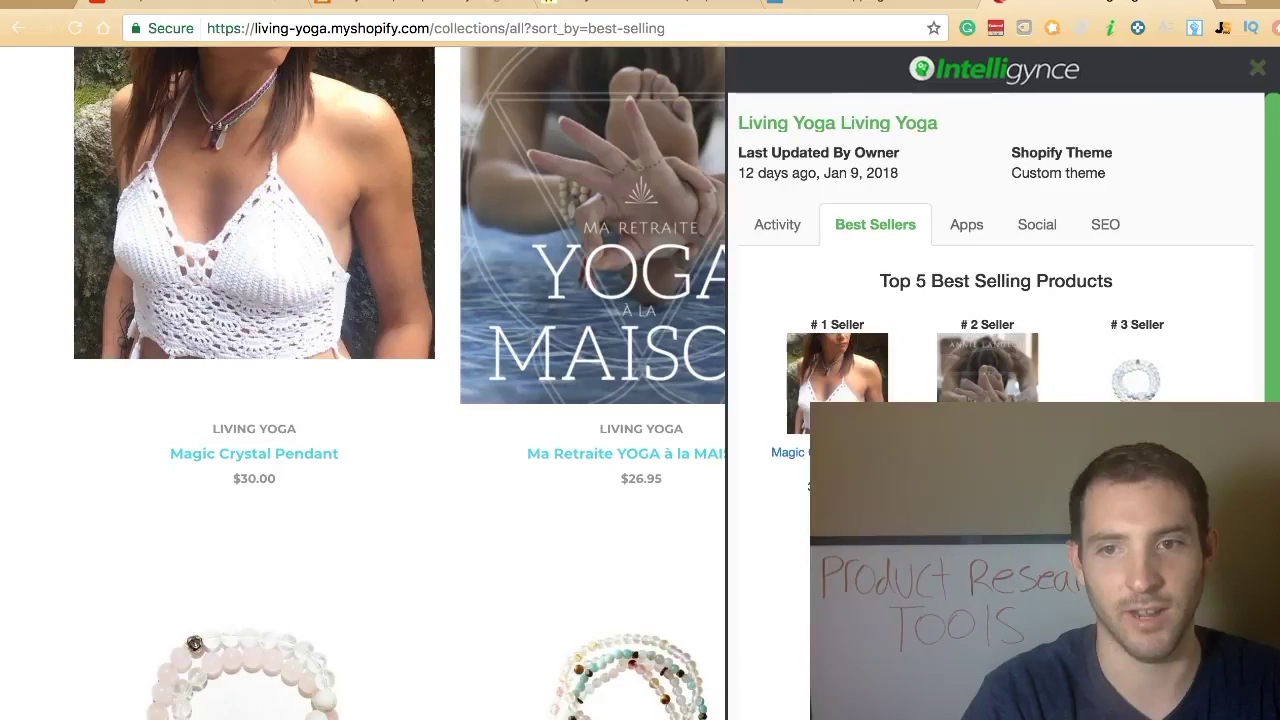
scroll(158, 391, up, 5)
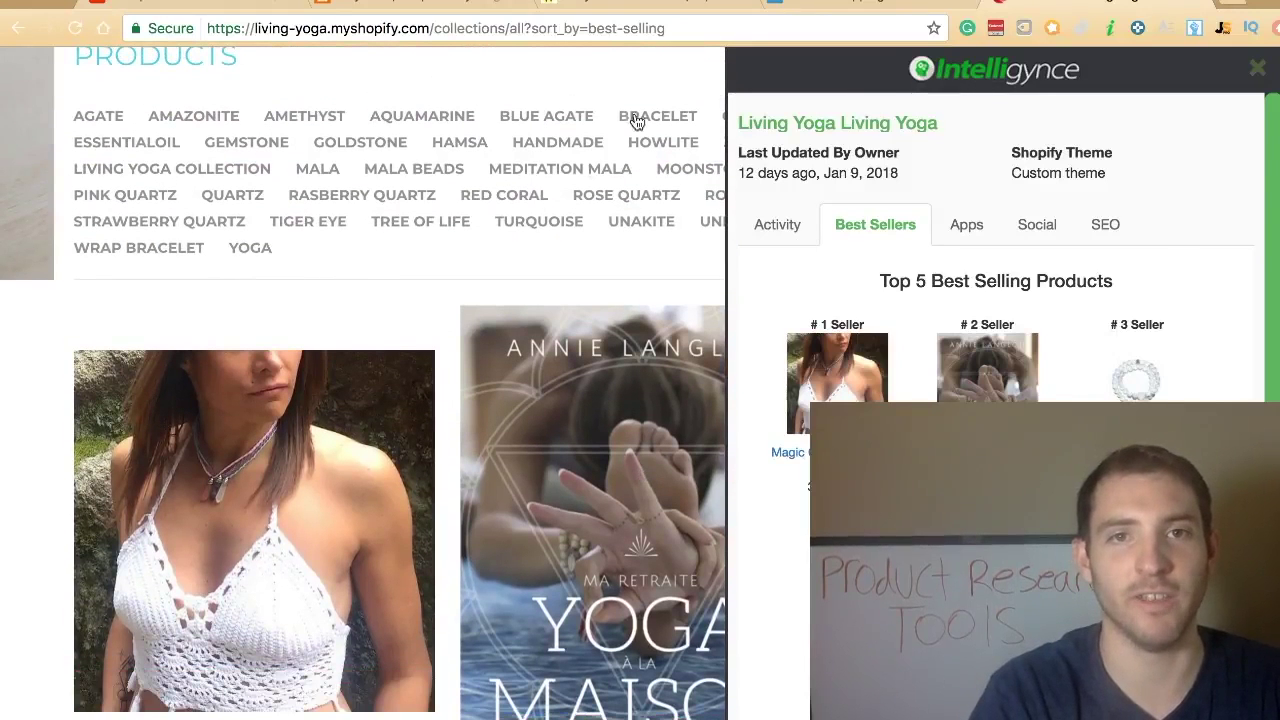
click(1256, 68)
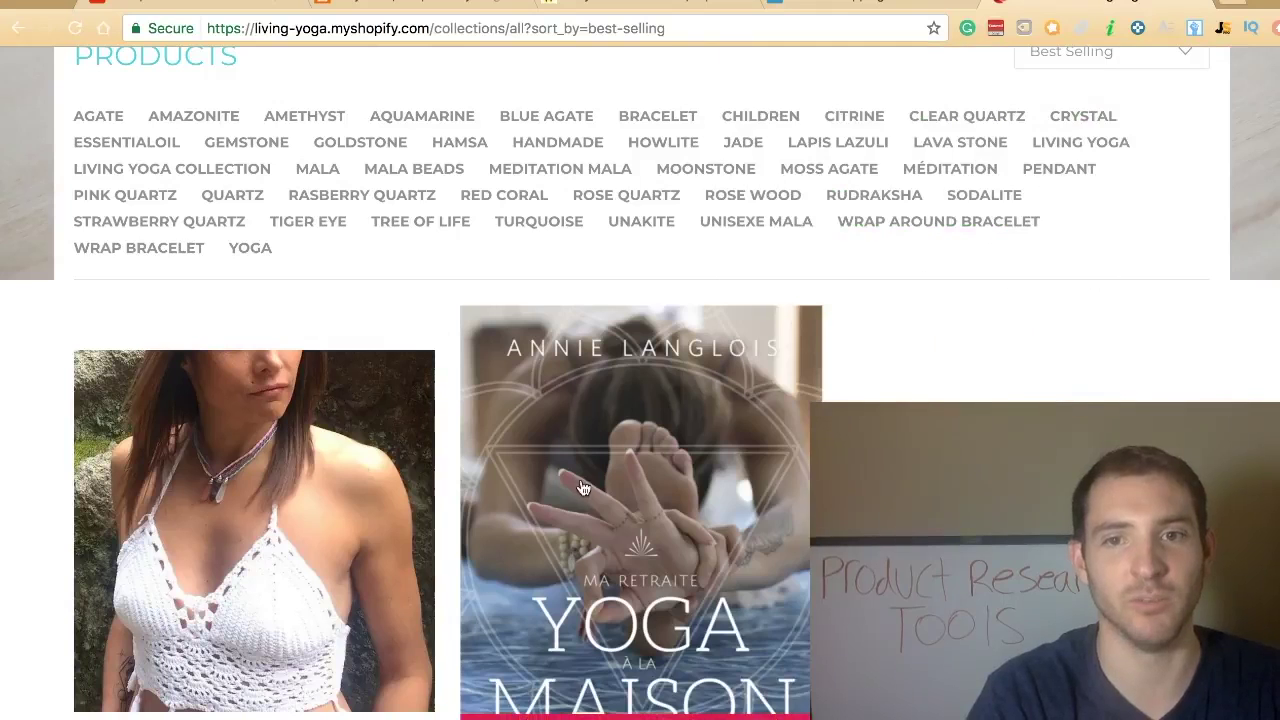
scroll(652, 495, down, 1)
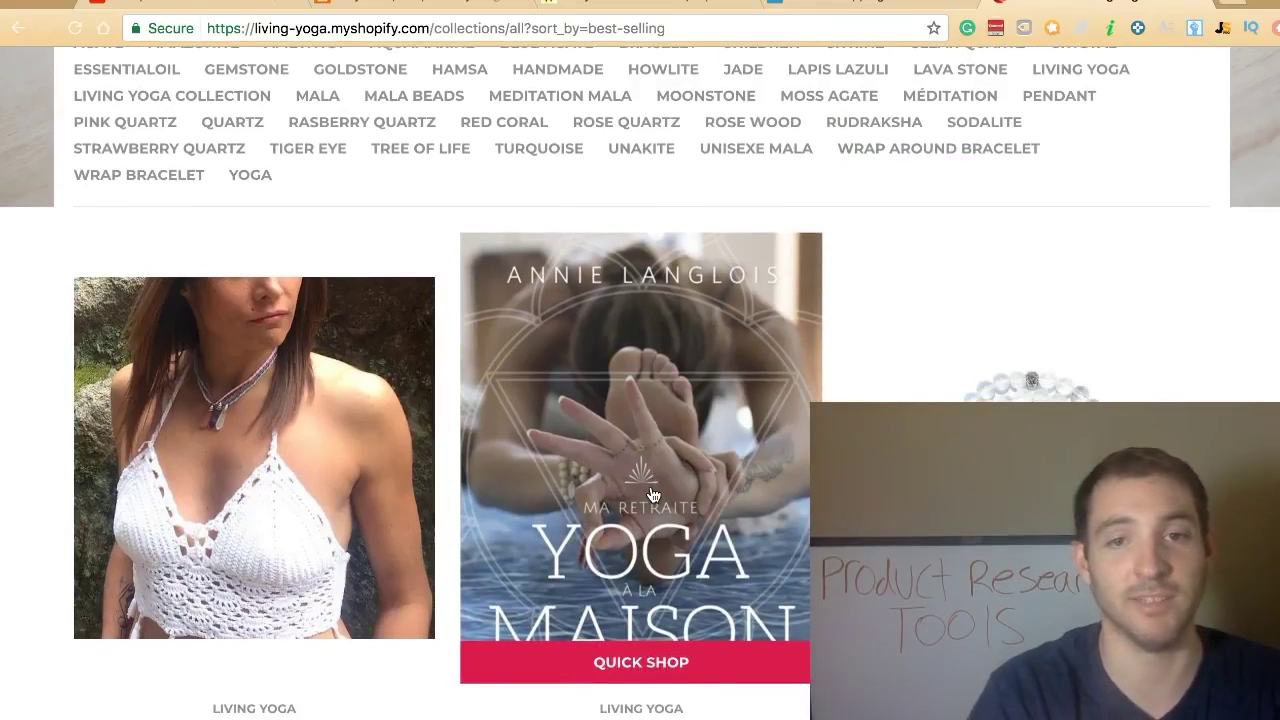